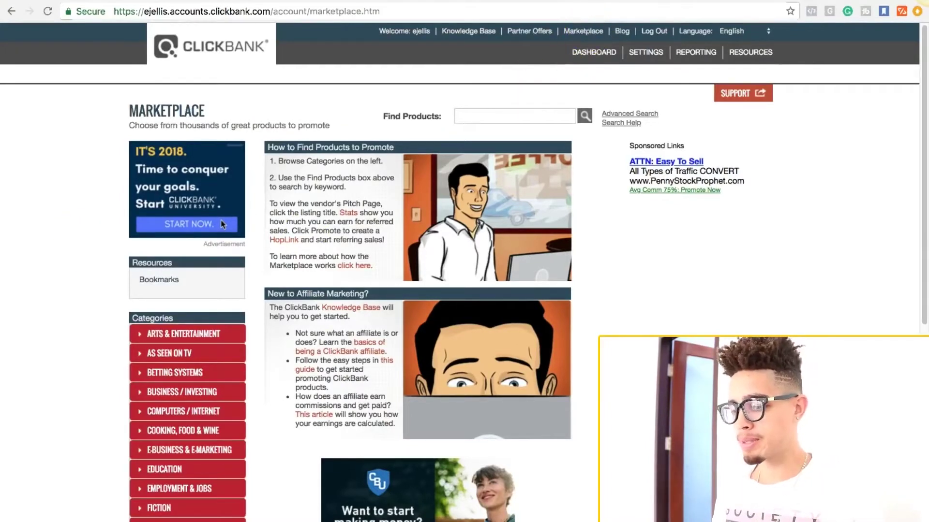
Step: Look through the marketplace's product categories and open the Health & Fitness category
scroll(83, 335, down, 2)
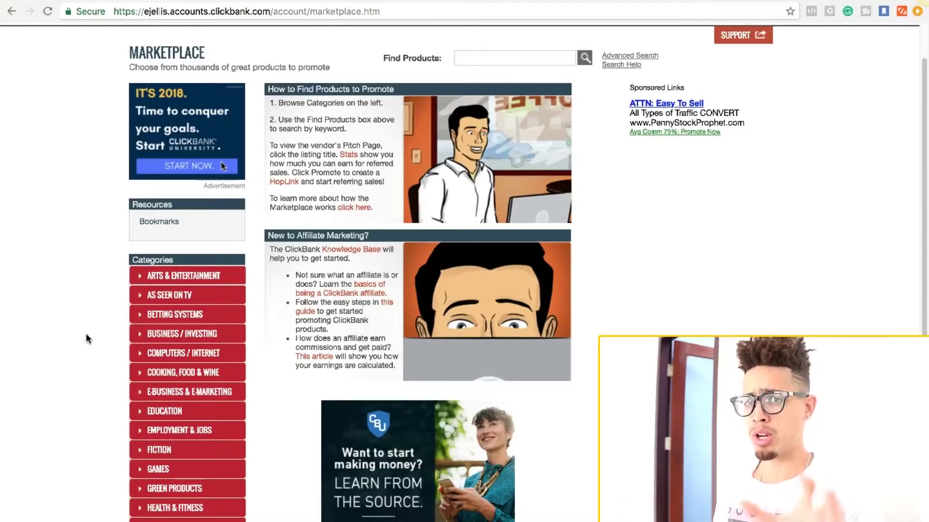
click(80, 342)
scroll(80, 346, down, 1)
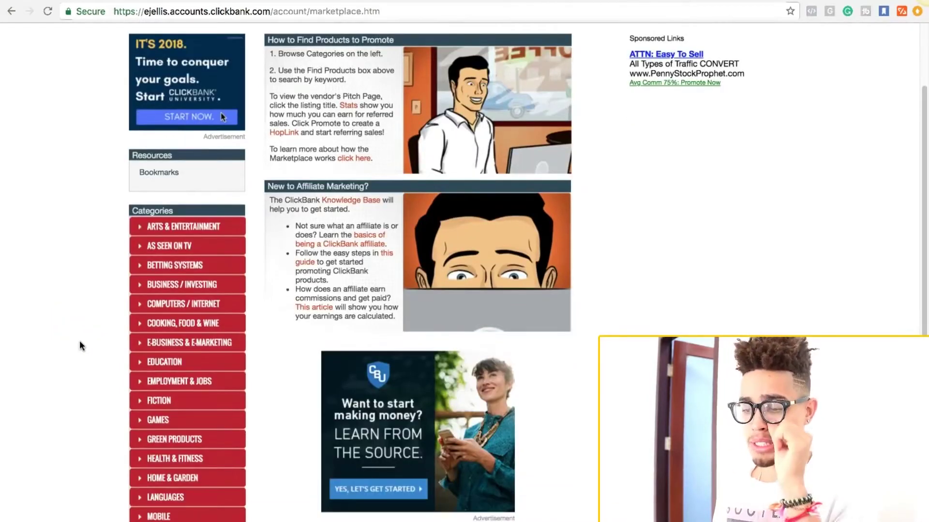
click(85, 334)
scroll(85, 335, down, 4)
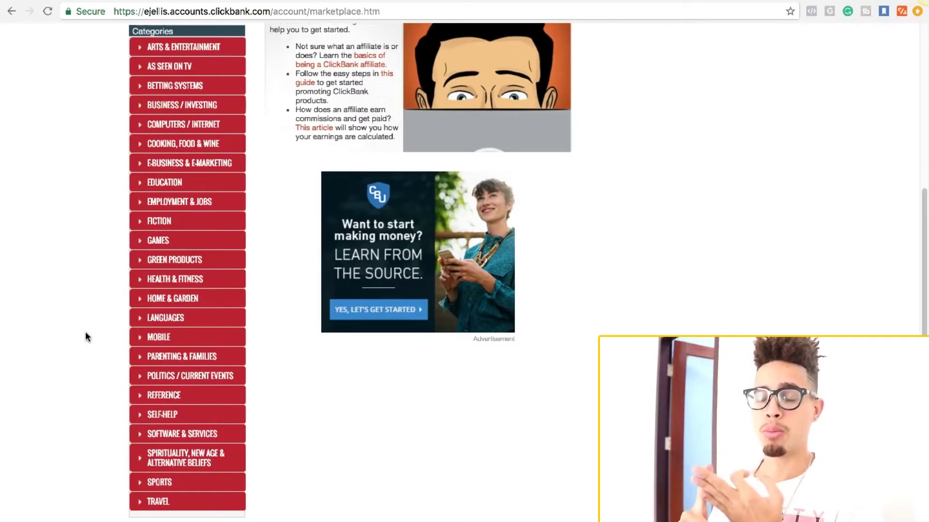
scroll(190, 332, up, 1)
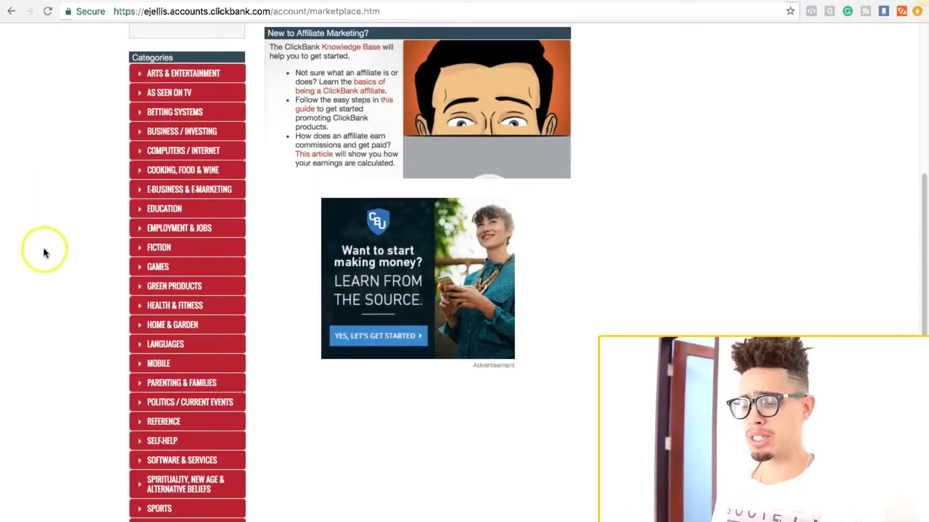
scroll(87, 237, up, 1)
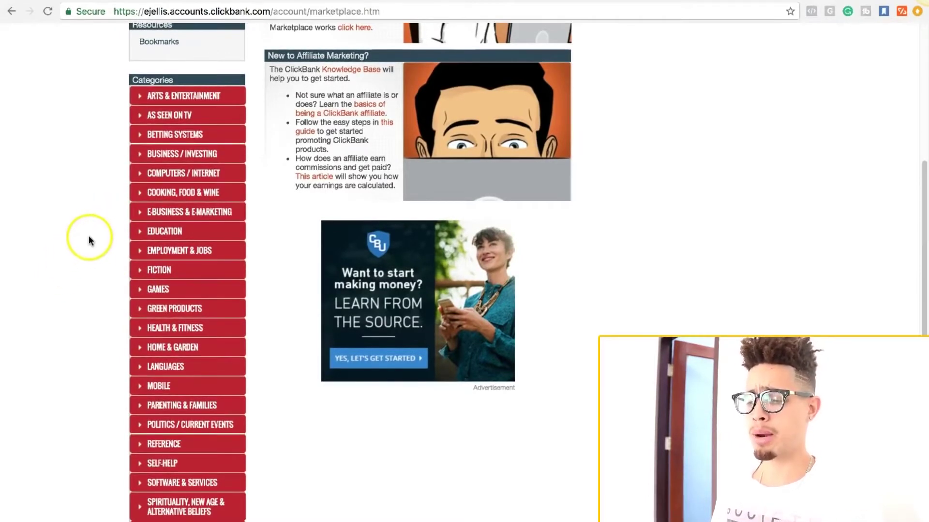
scroll(91, 241, up, 5)
scroll(97, 228, down, 8)
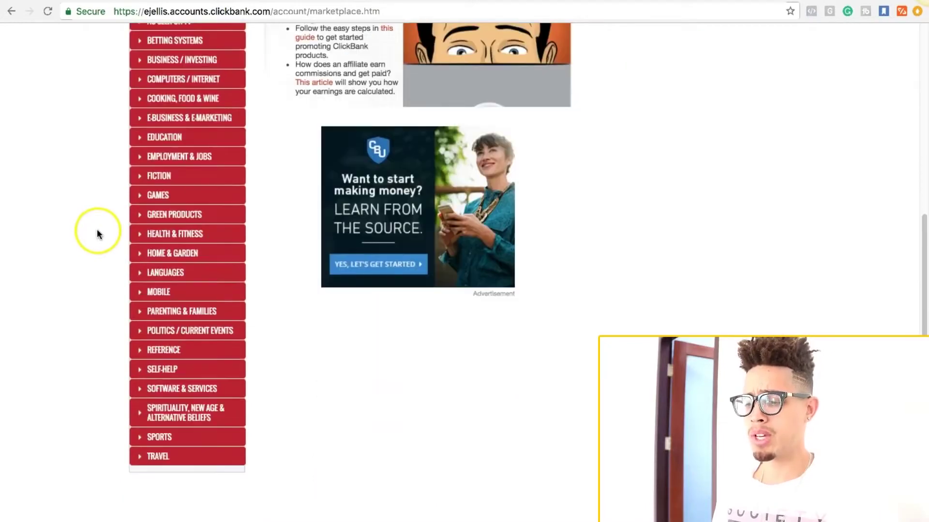
scroll(97, 228, up, 4)
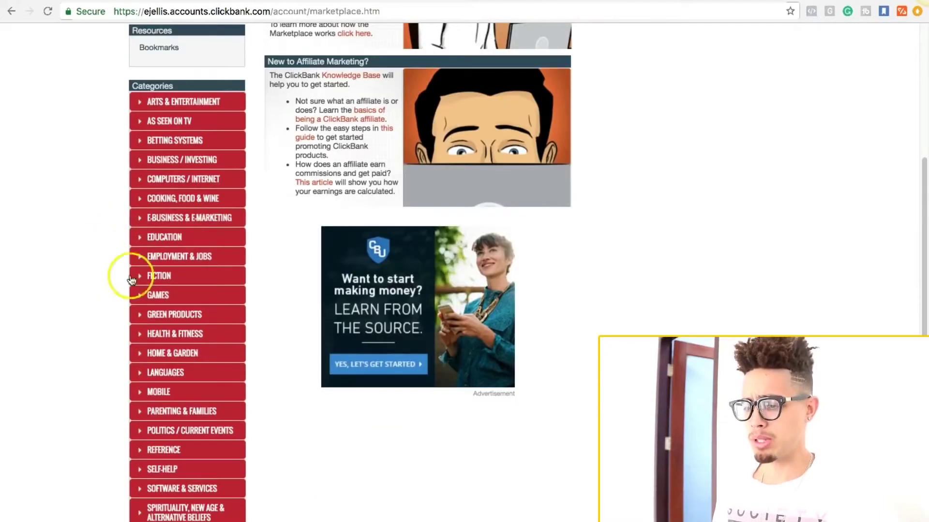
scroll(118, 289, down, 1)
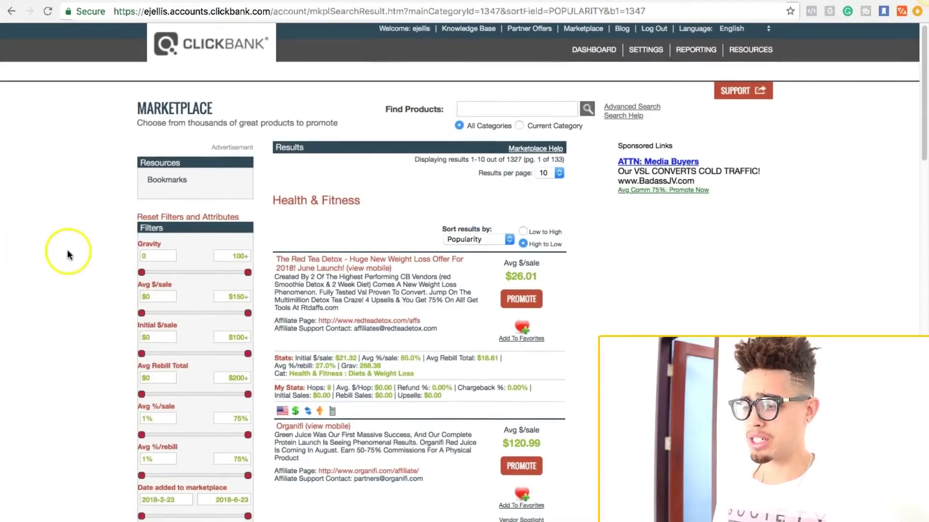
Step: Sort the Health & Fitness marketplace results by Gravity
scroll(68, 251, down, 1)
scroll(66, 239, down, 3)
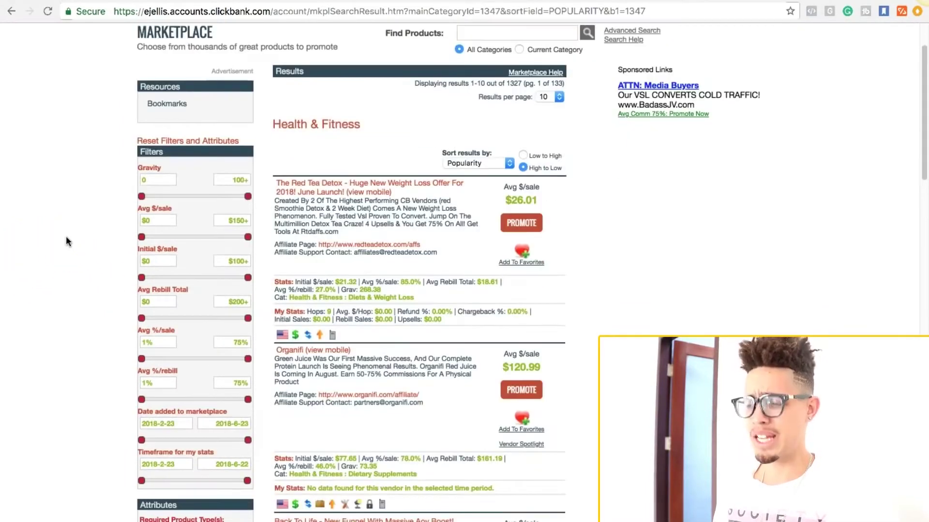
scroll(68, 237, up, 4)
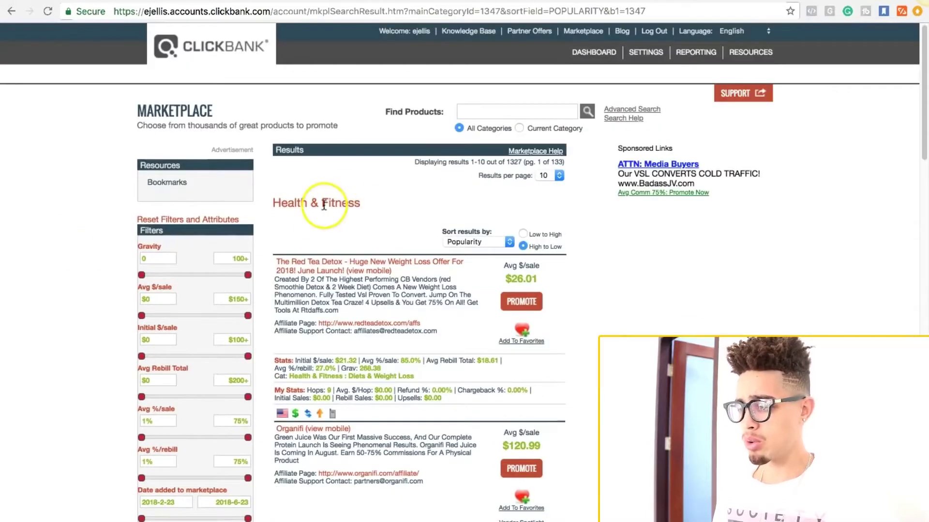
click(494, 242)
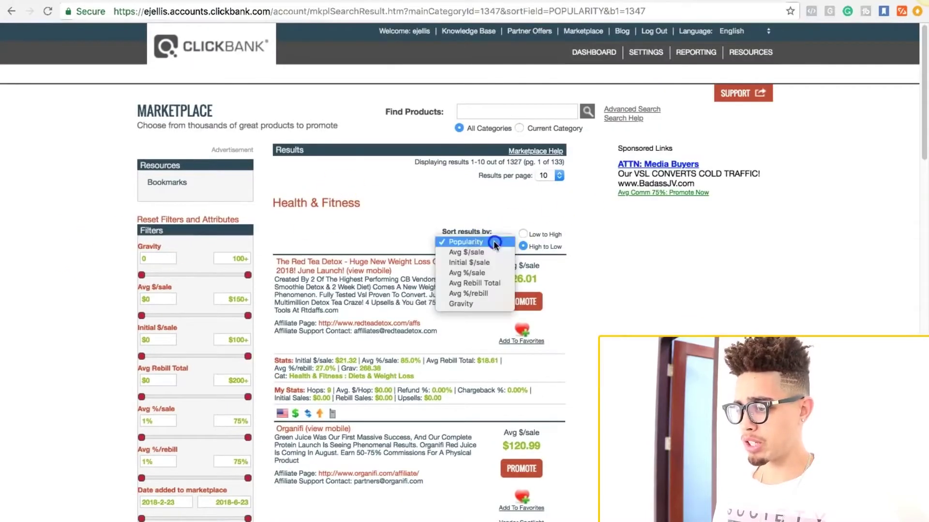
click(475, 303)
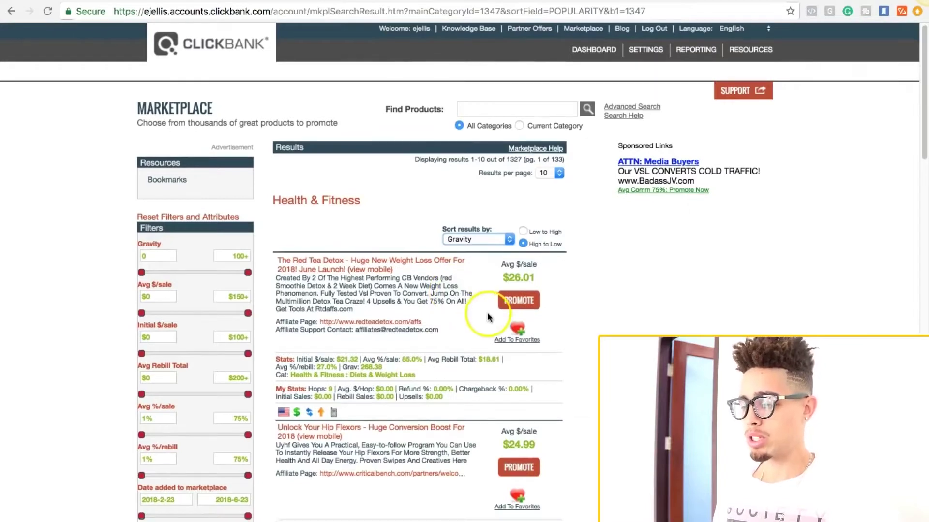
Step: Review the gravity and stats of the Health & Fitness offers, starting with The Red Tea Detox
scroll(492, 319, down, 3)
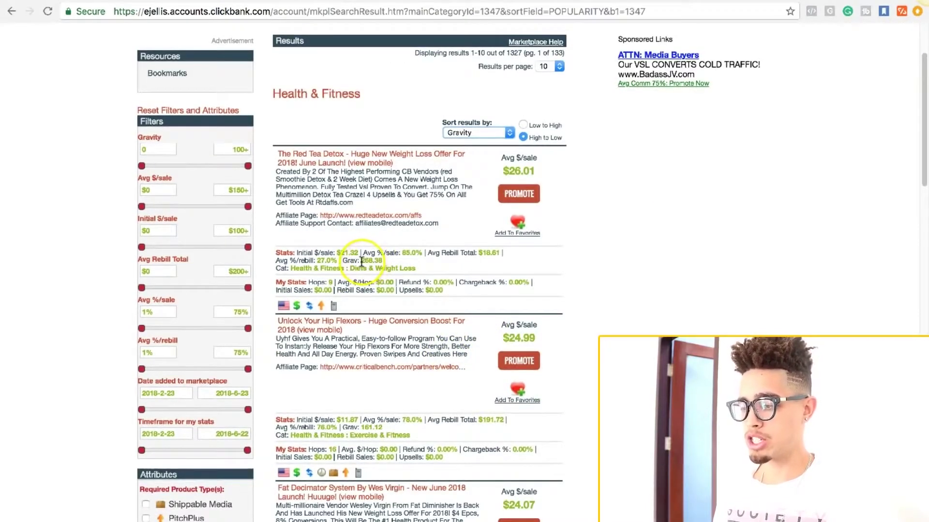
drag(361, 261, 391, 262)
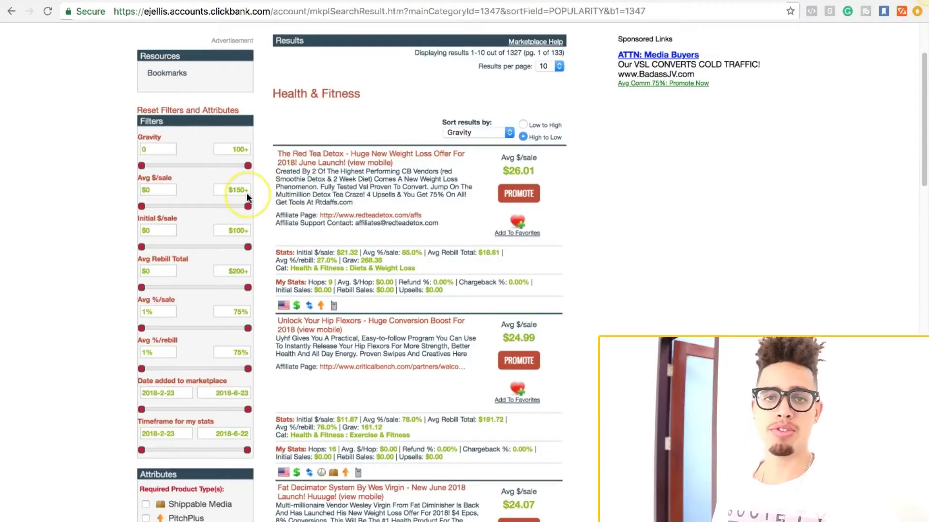
scroll(368, 227, down, 7)
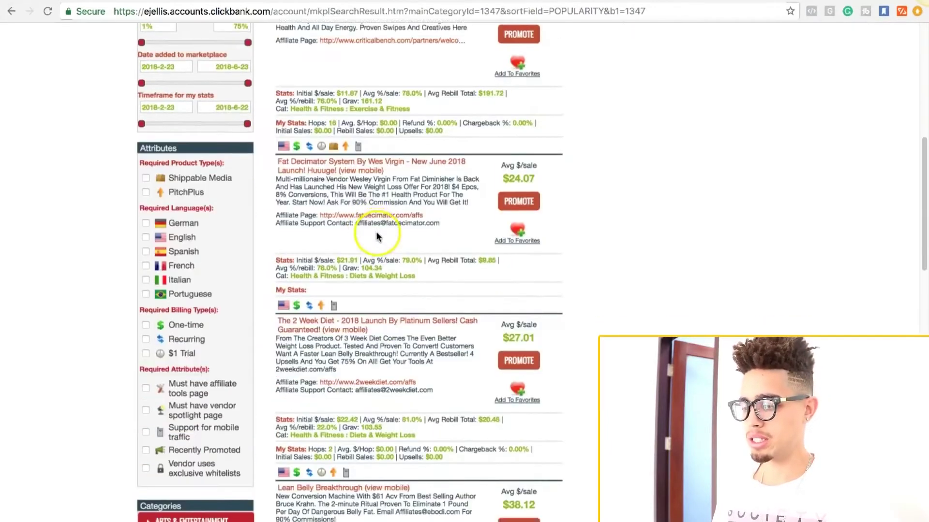
scroll(376, 231, down, 18)
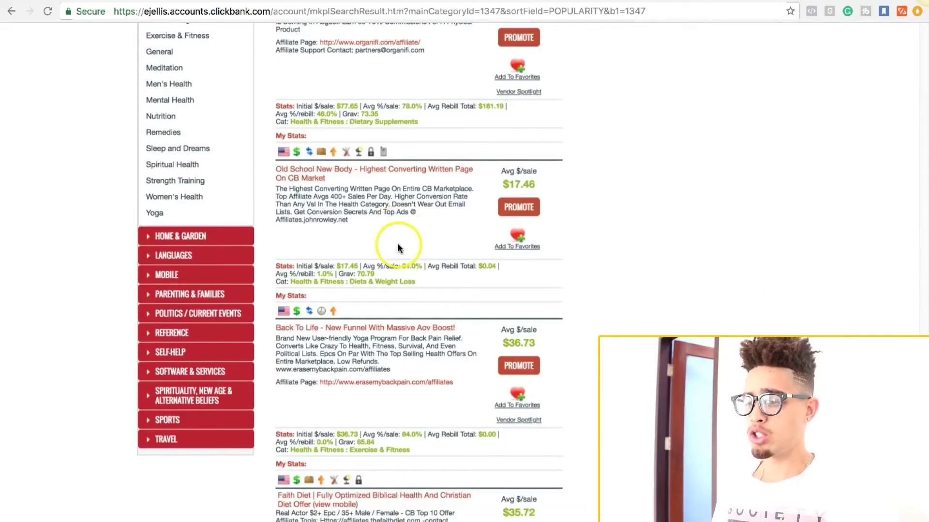
scroll(387, 245, up, 20)
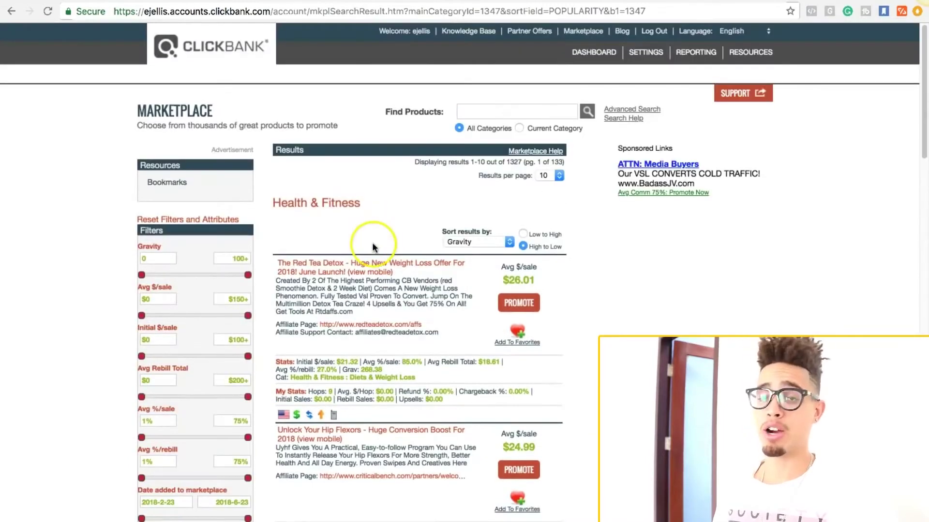
Step: Open the promotion form for The Red Tea Detox and check the offer's sales page
click(510, 306)
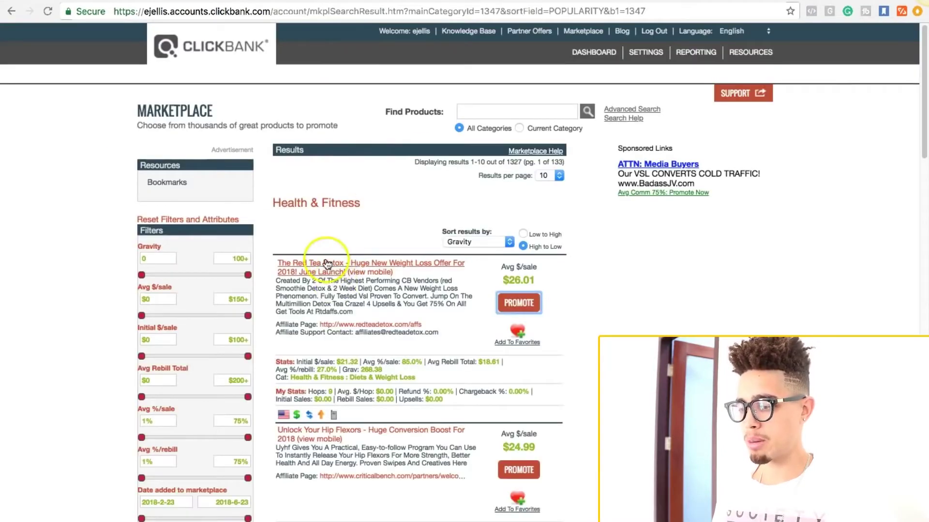
click(327, 264)
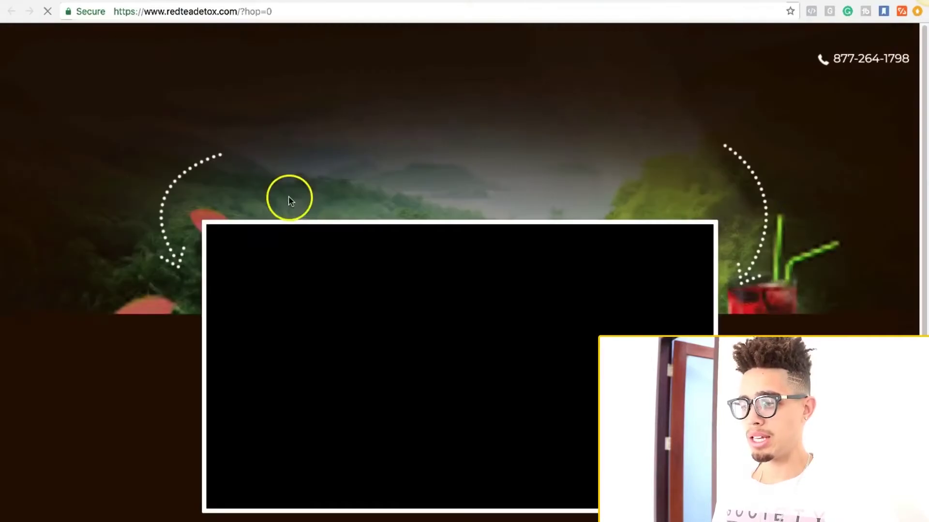
scroll(380, 358, down, 3)
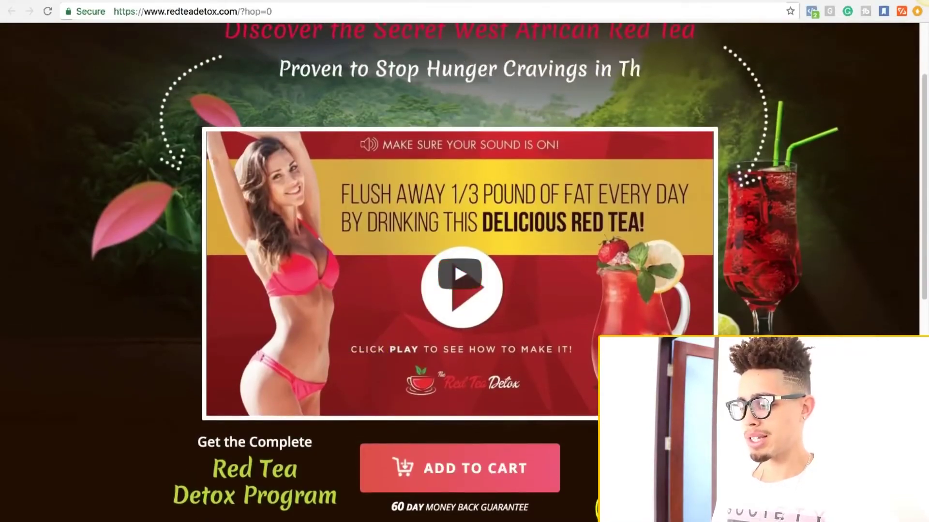
mouse_move(311, 3)
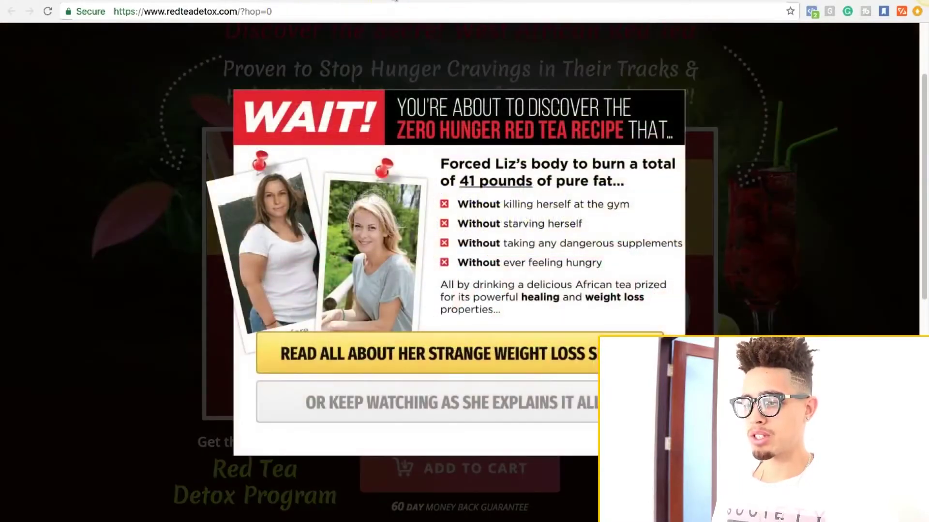
Step: Create the HopLink for The Red Tea Detox without a tracking ID and copy its URL
click(395, 0)
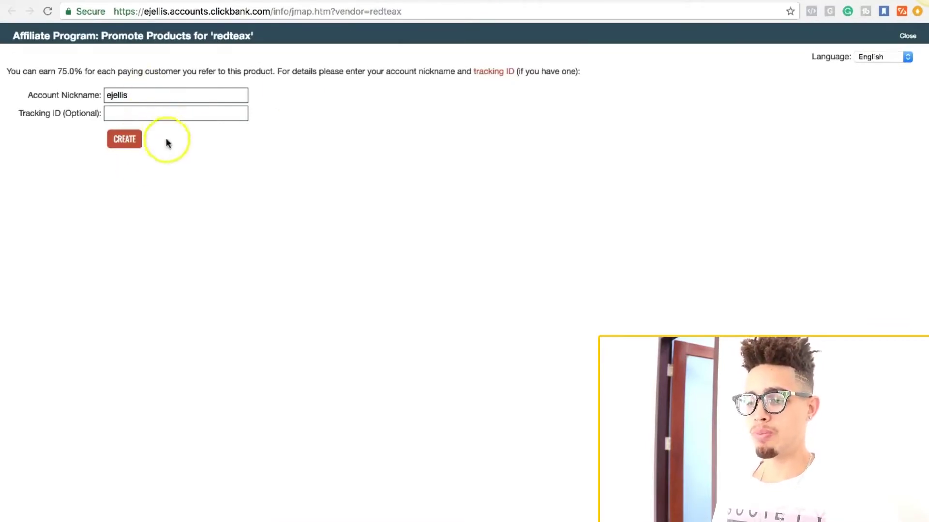
click(127, 140)
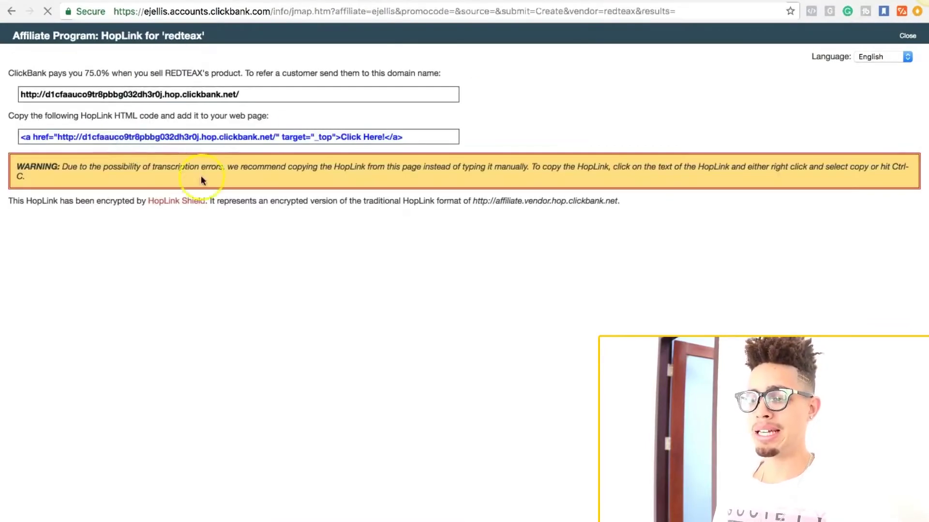
drag(218, 91, 15, 89)
key(ctrl+c)
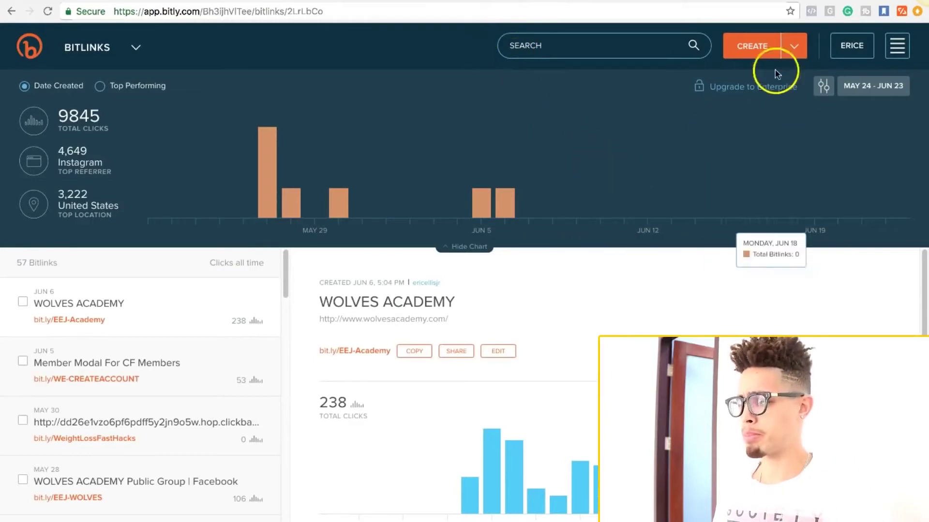
Step: Switch to Bitly and create a new Bitlink from the copied HopLink URL
click(752, 50)
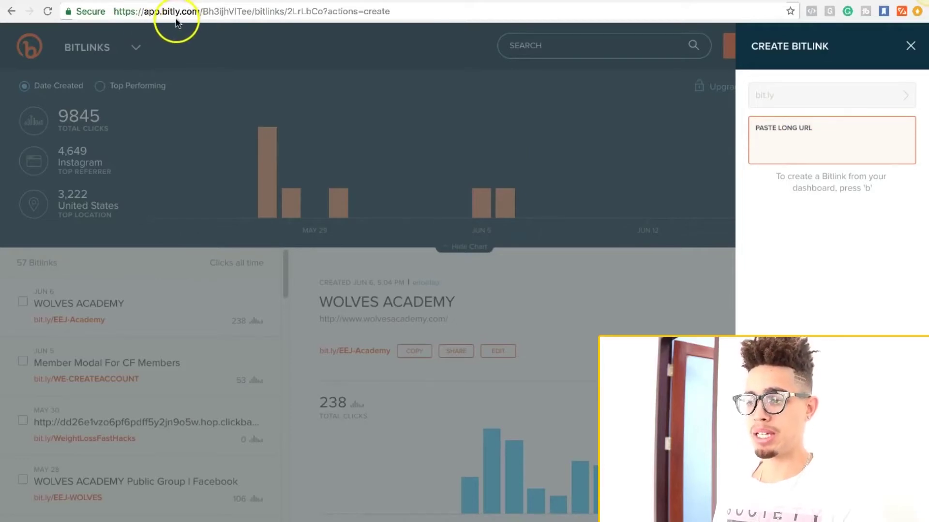
click(787, 146)
key(ctrl+v)
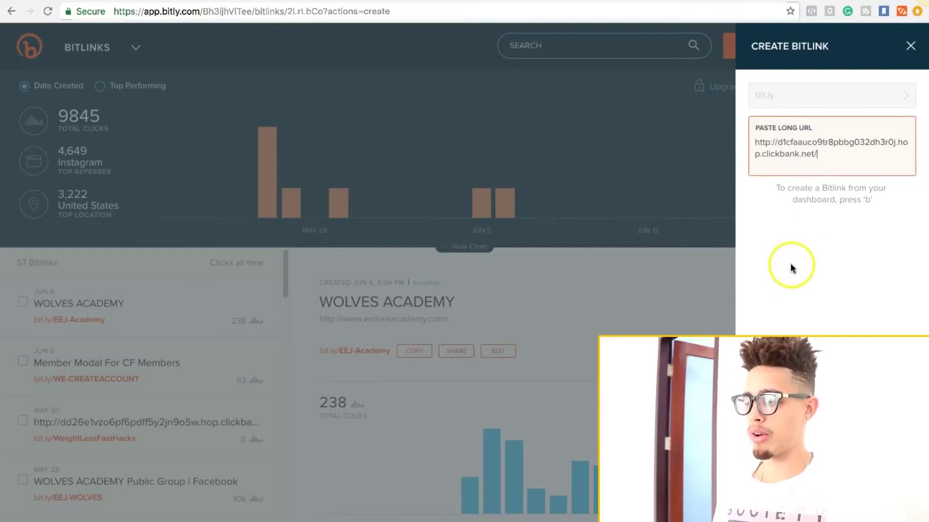
click(786, 299)
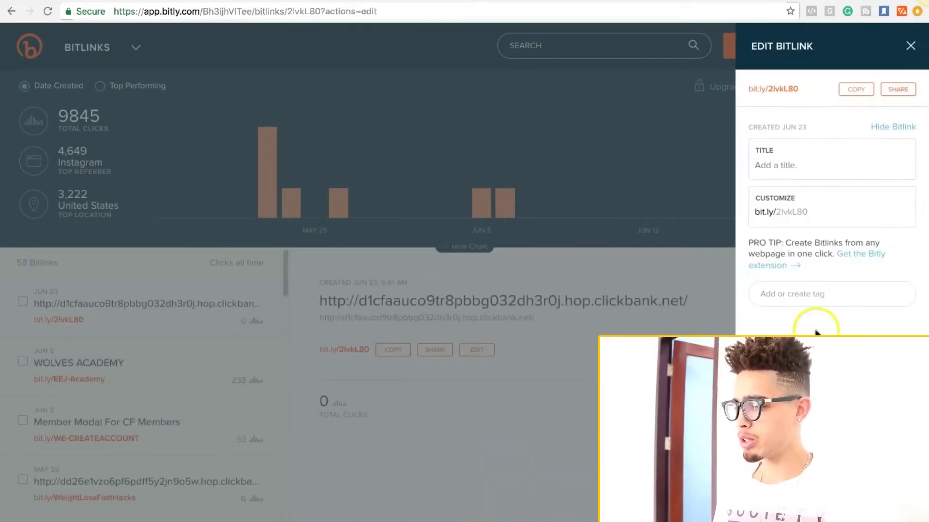
Step: Customize the new Bitlink's ending to "fastweightlosshack" and save it
click(820, 213)
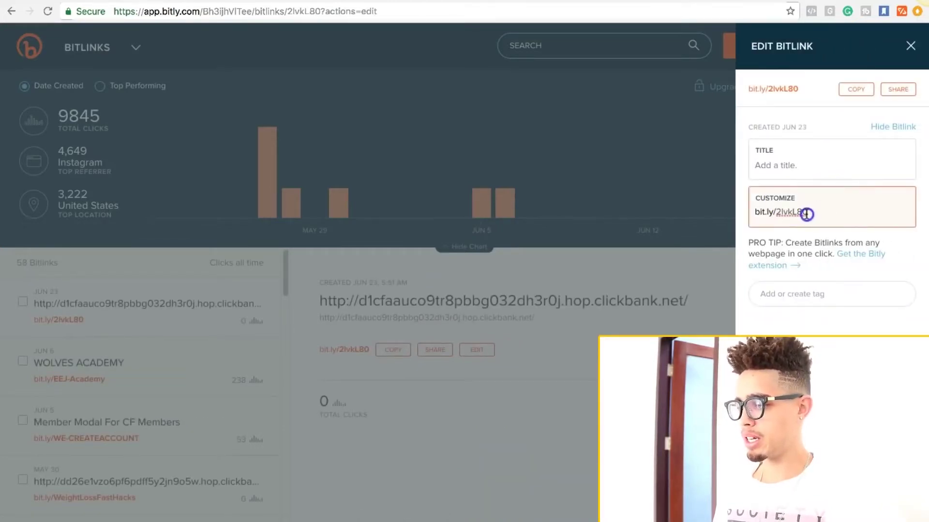
drag(808, 213, 779, 216)
key(BackSpace)
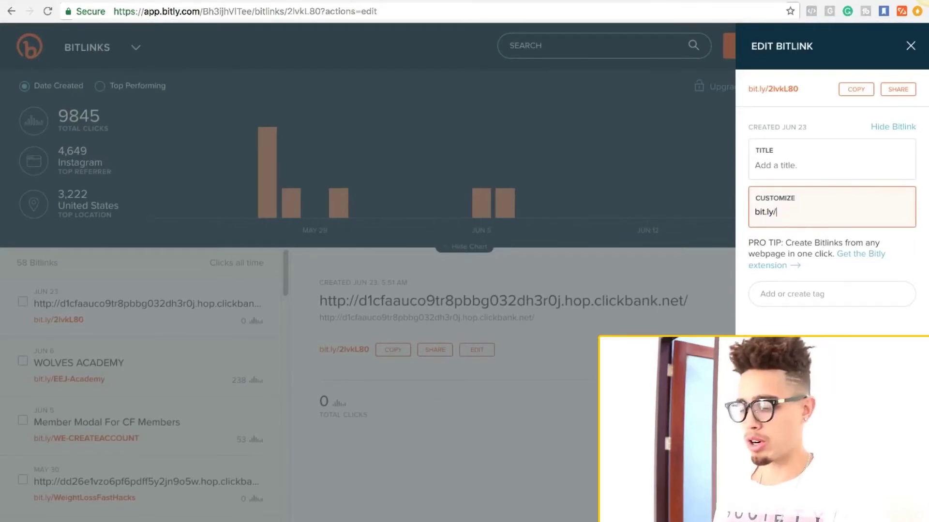
text(weight)
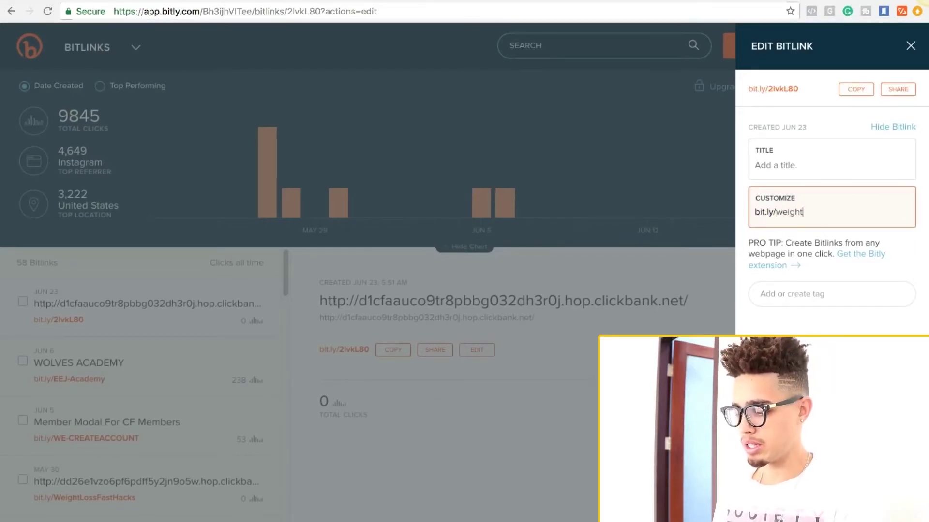
text(losshack)
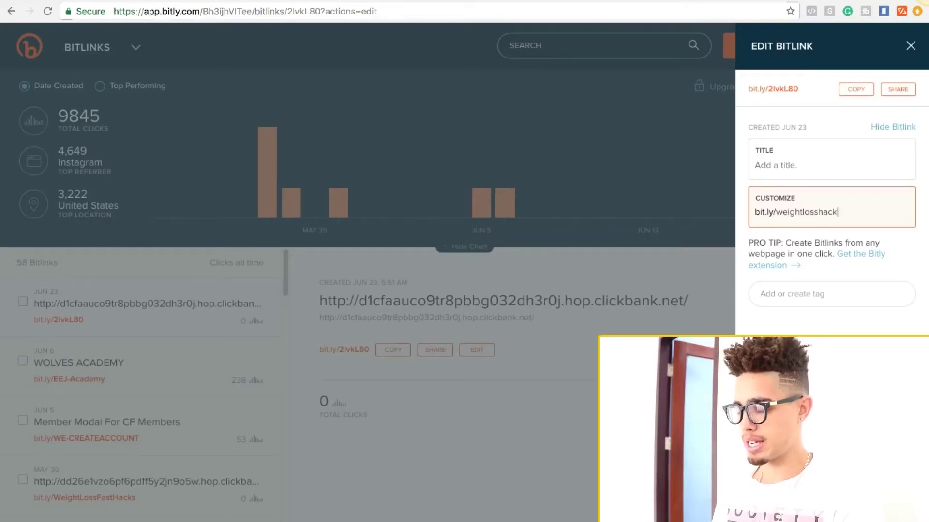
click(776, 212)
text(fast)
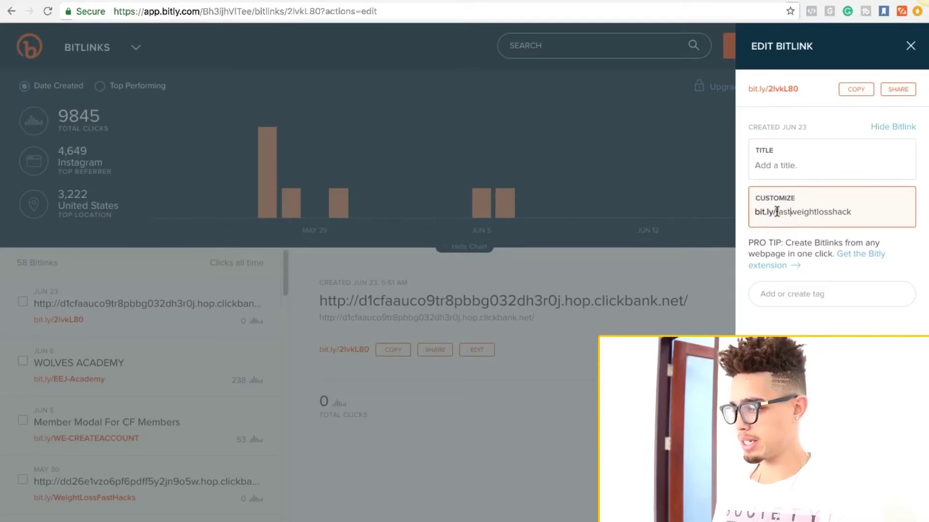
key(Return)
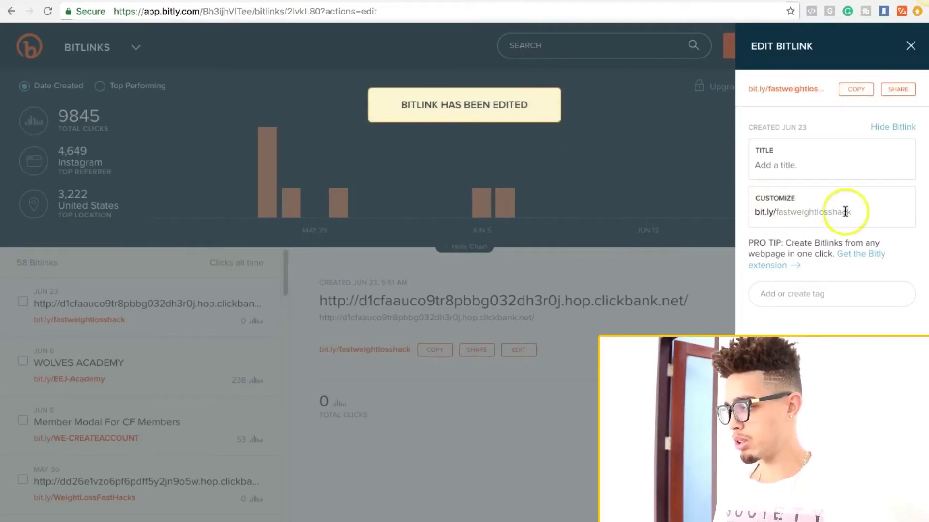
Step: Copy the customized short link and switch to the Notes app with the "Business Inquiry" message
click(848, 90)
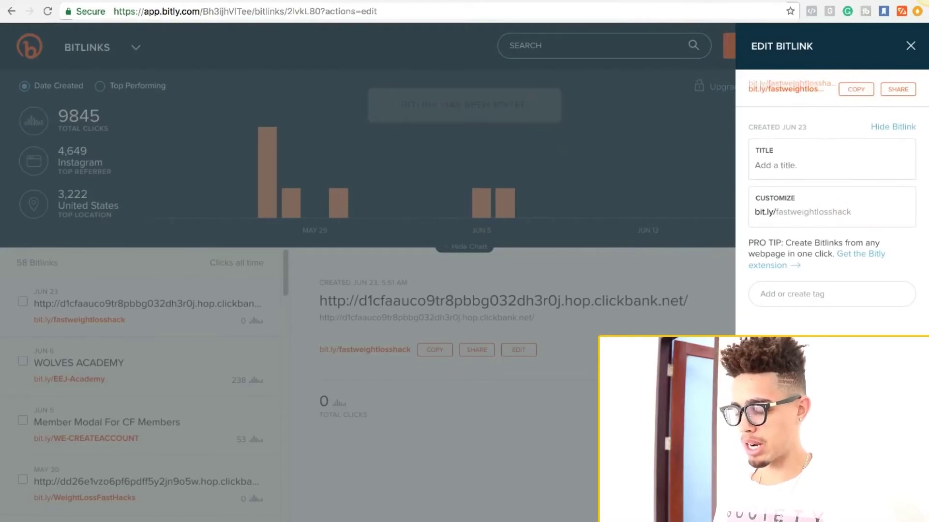
click(308, 517)
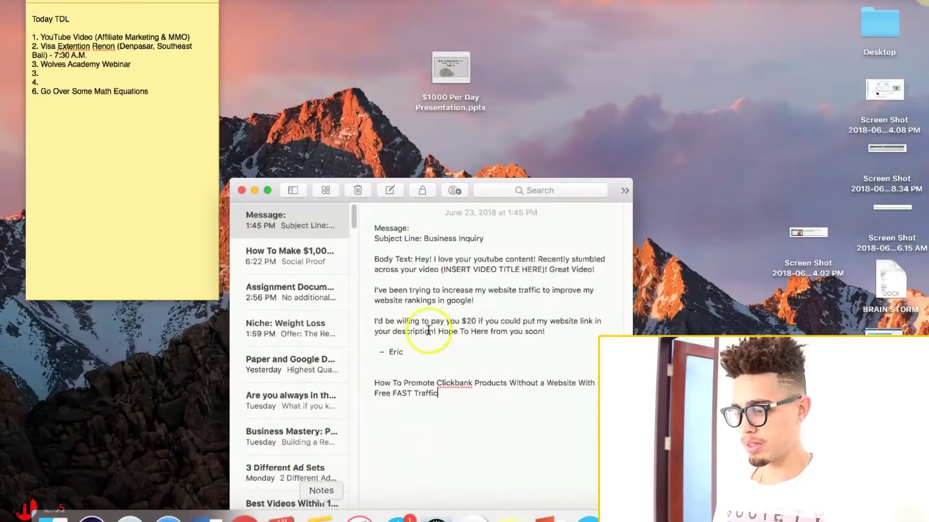
key(Return)
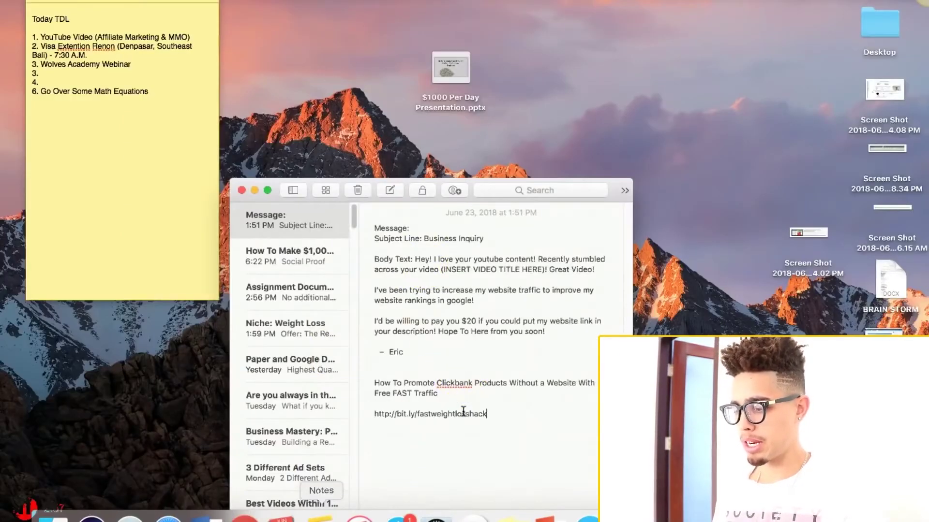
click(245, 519)
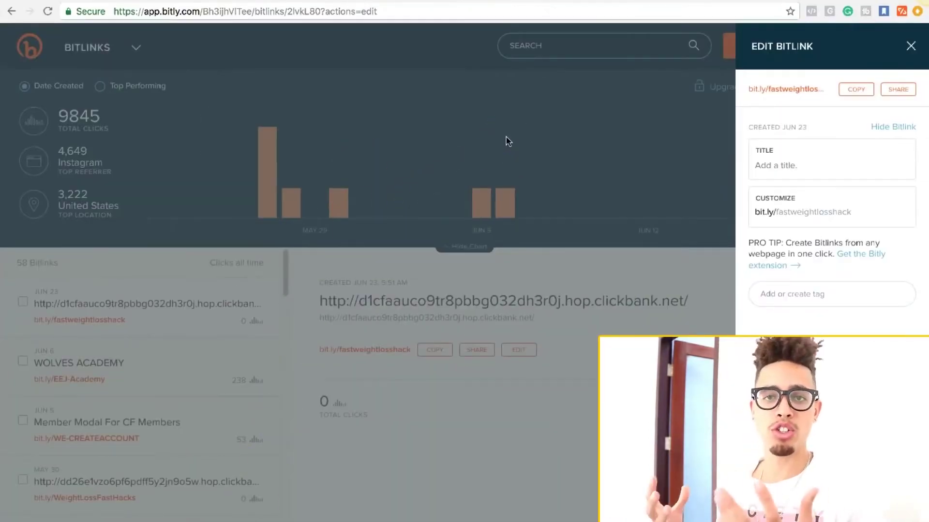
click(375, 61)
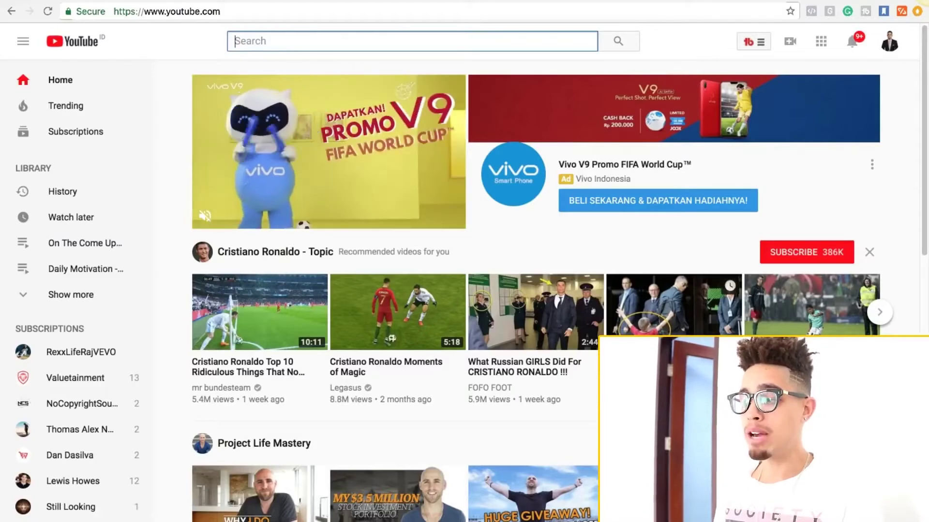
scroll(673, 338, down, 2)
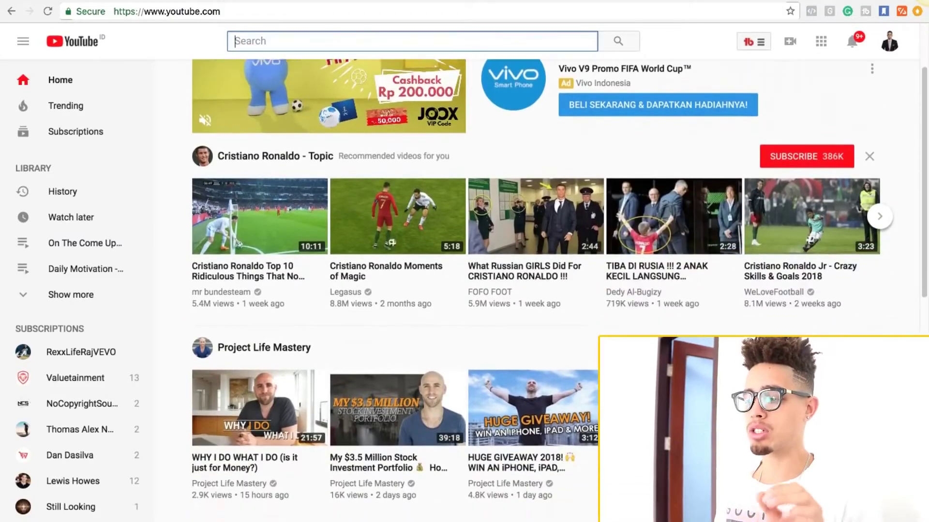
scroll(672, 338, down, 1)
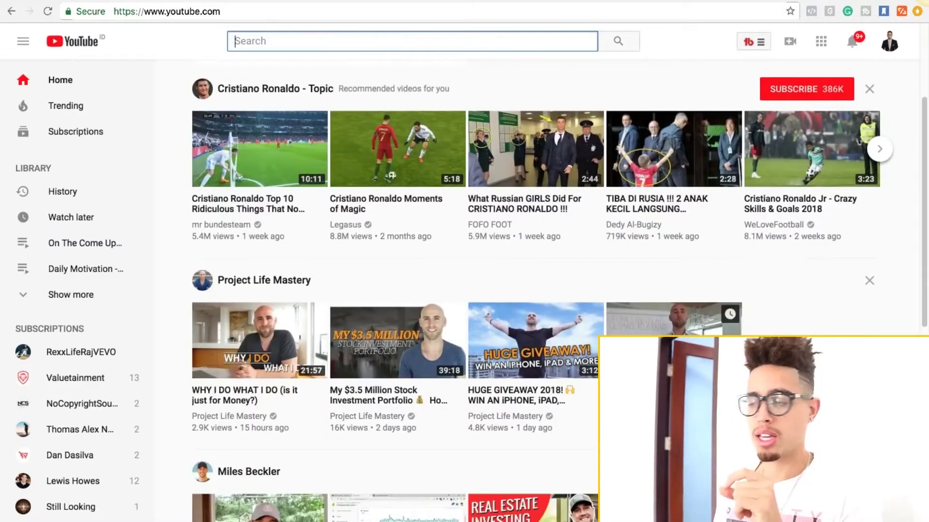
scroll(532, 291, up, 3)
Step: Search Google for "how to lose weight" in a new tab and examine the YouTube videos among the results
key(super+t)
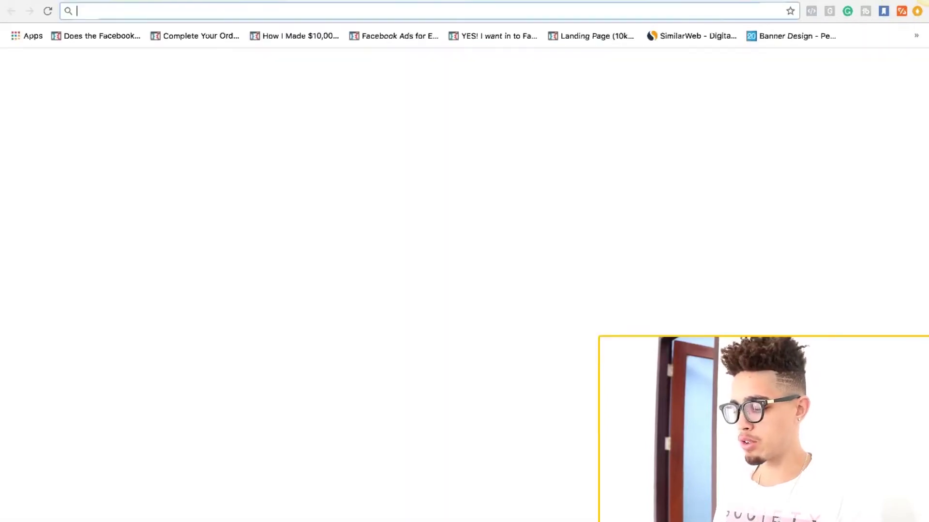
text(google.com)
key(Return)
click(416, 248)
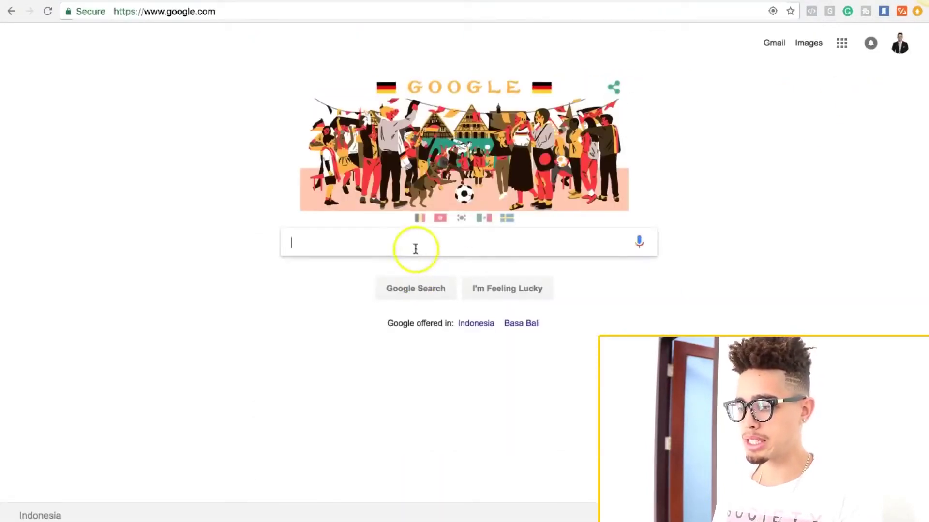
text(how to lo)
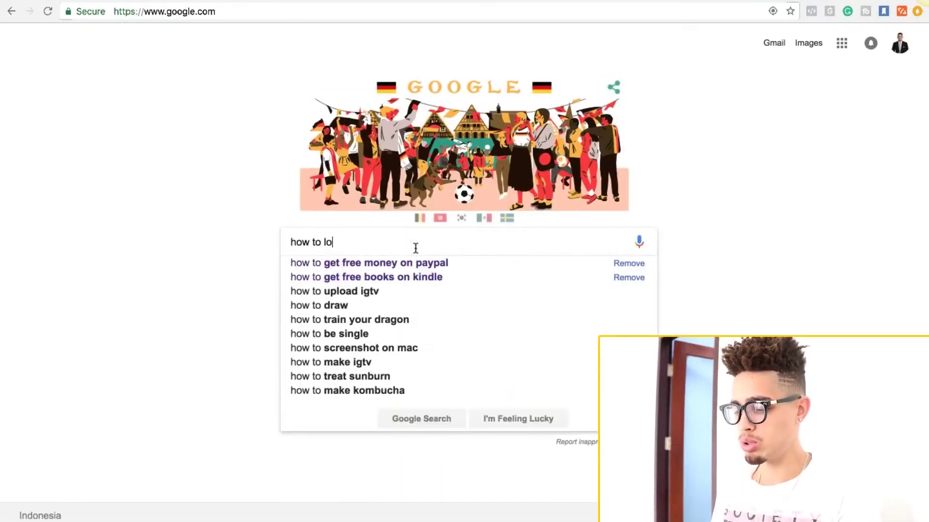
text(se weight)
key(Return)
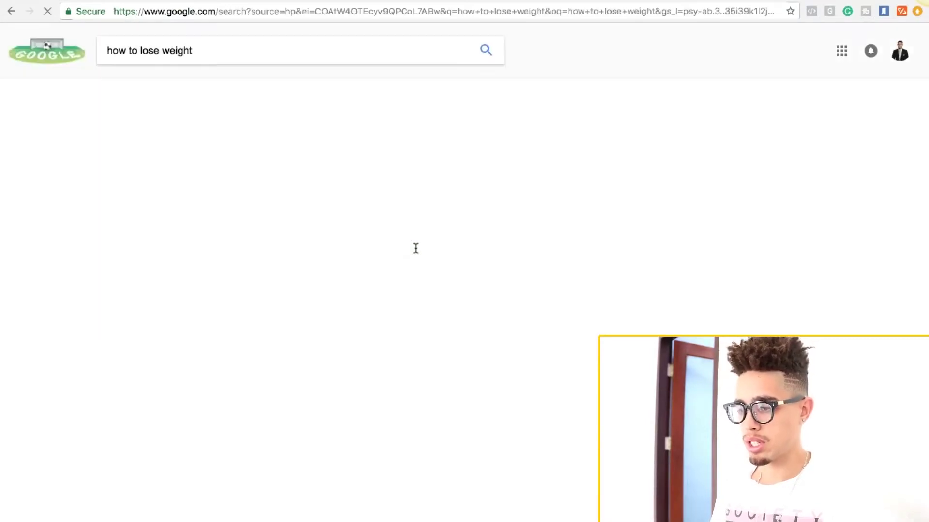
scroll(382, 286, down, 5)
scroll(376, 279, down, 9)
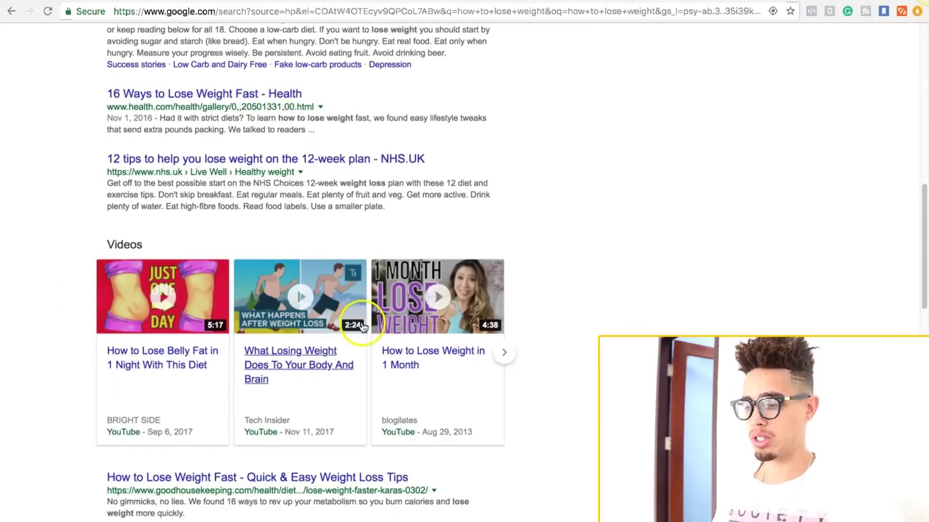
scroll(283, 306, up, 1)
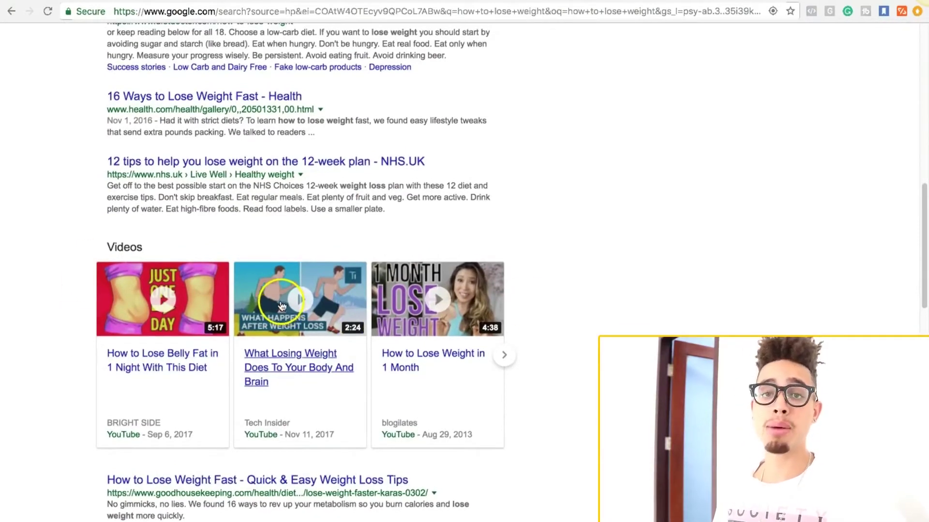
scroll(282, 305, up, 10)
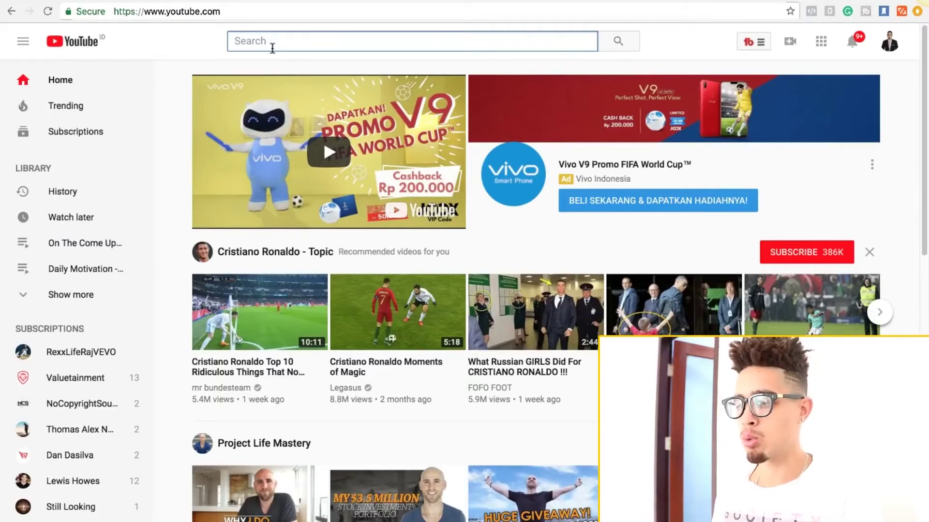
Step: Search YouTube for "how to lose weight fast"
text(lose weight)
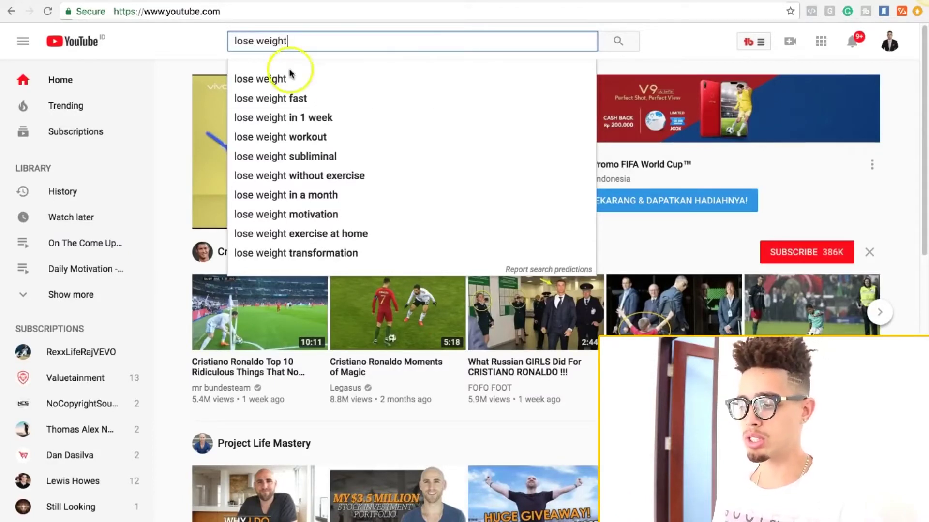
drag(317, 41, 181, 38)
text(how)
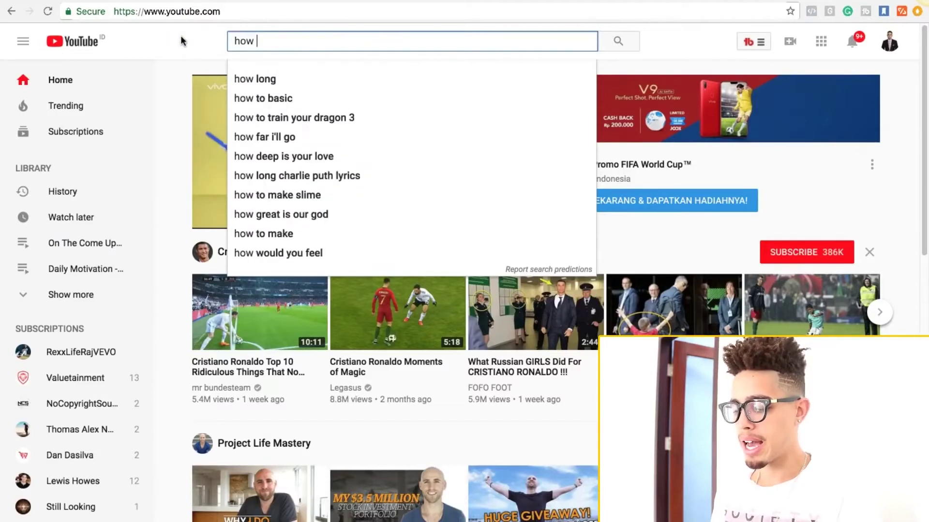
text( to lose we)
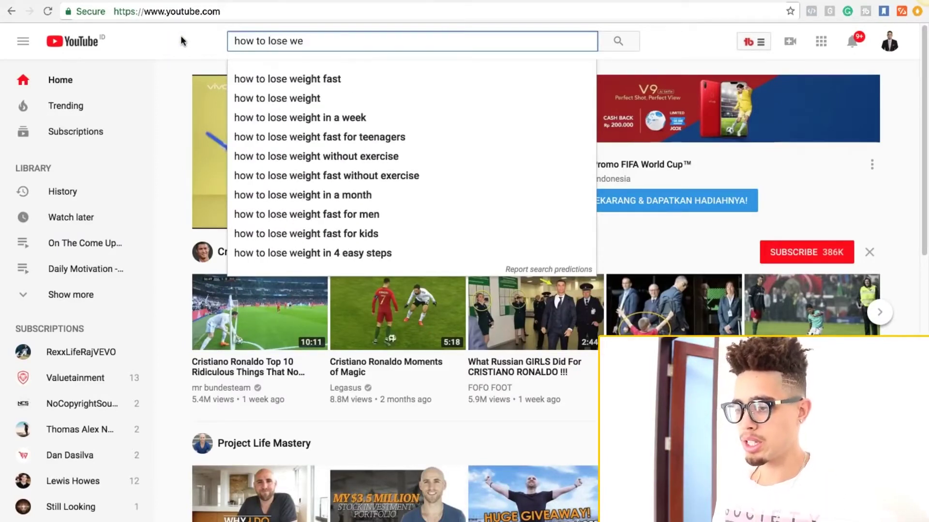
click(298, 81)
Step: Look through the YouTube results for a popular weight-loss video whose creator could be contacted
scroll(382, 275, down, 5)
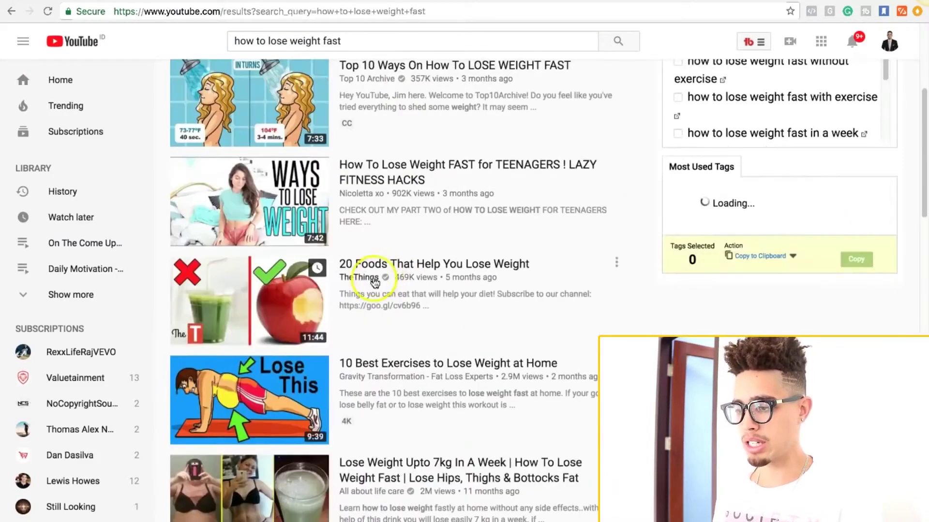
scroll(374, 283, down, 10)
scroll(370, 225, up, 4)
scroll(414, 235, up, 1)
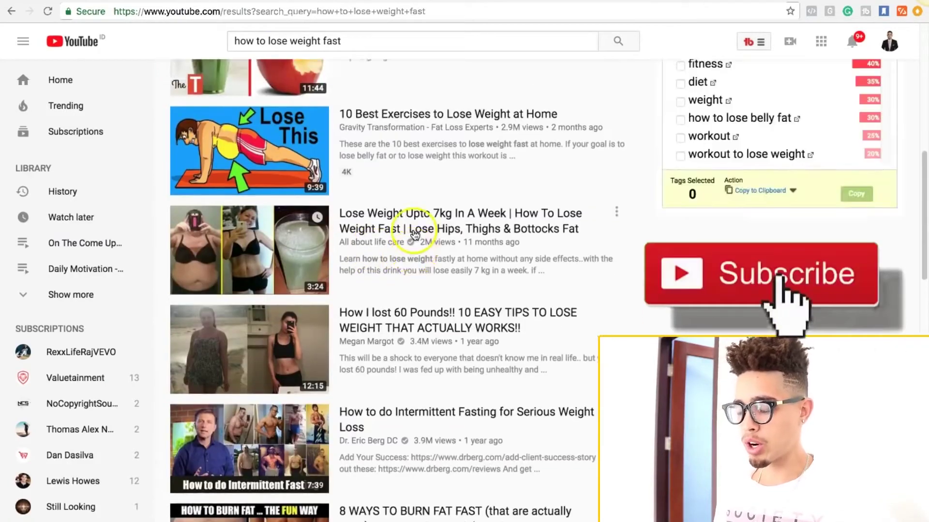
scroll(415, 235, up, 2)
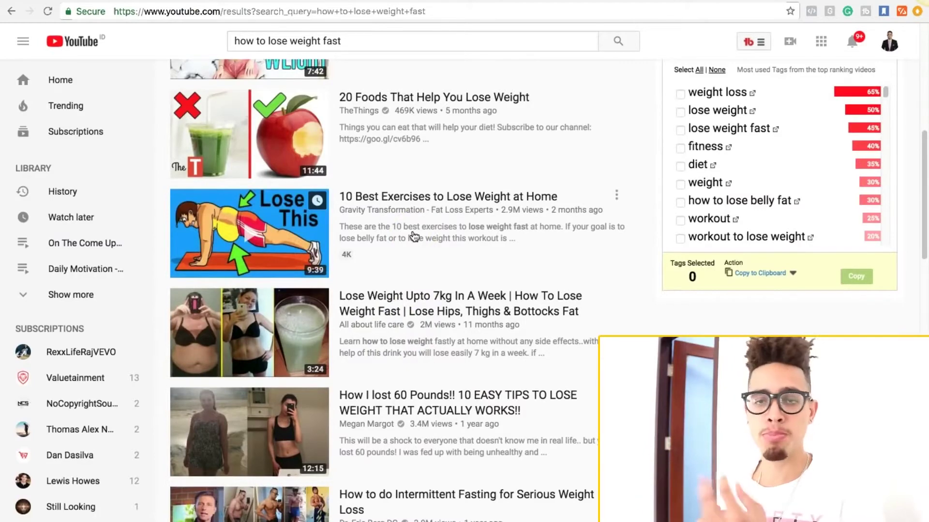
scroll(414, 243, up, 2)
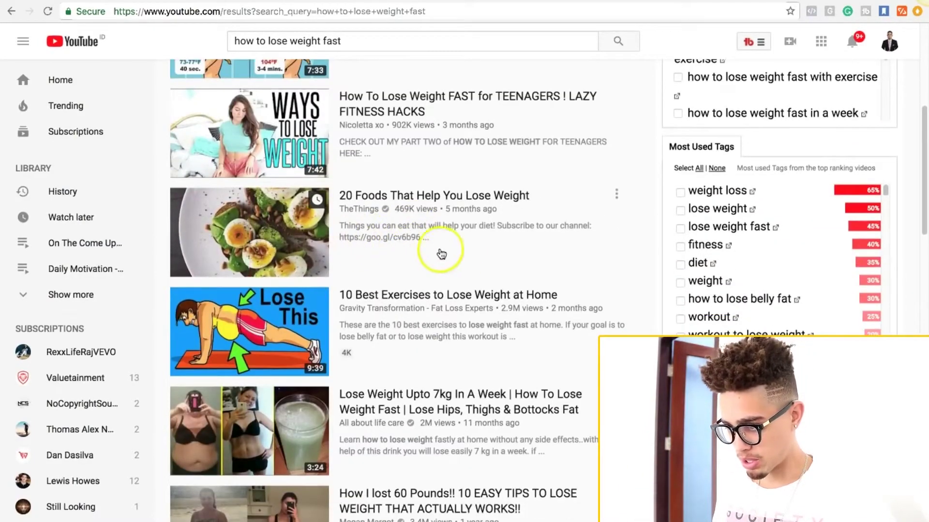
scroll(430, 333, up, 2)
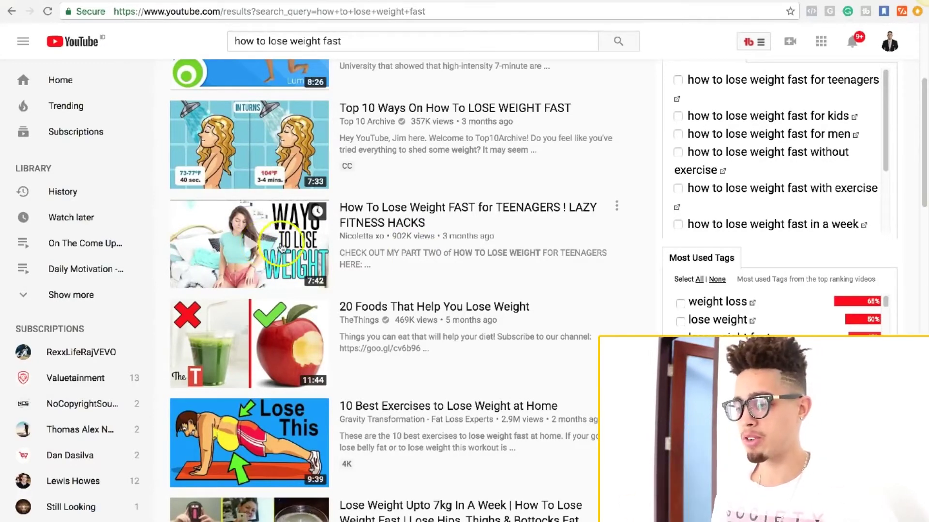
click(273, 218)
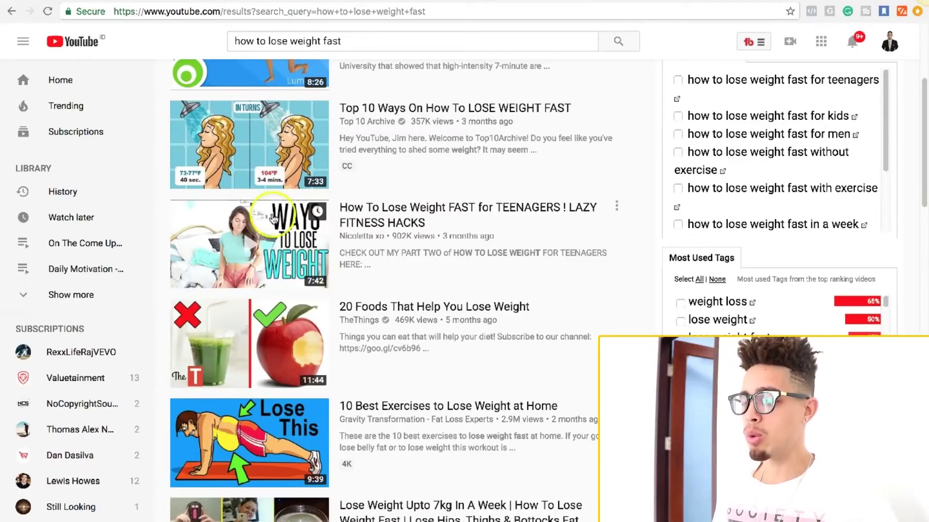
click(385, 221)
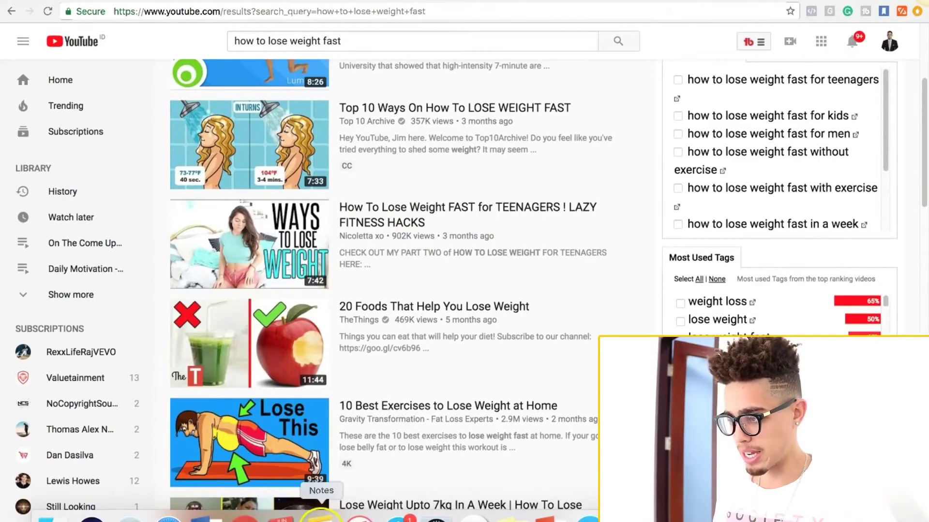
Step: Switch to Notes and add the line "How To Lose Weight Fast For Teenagers" below the short link
click(321, 516)
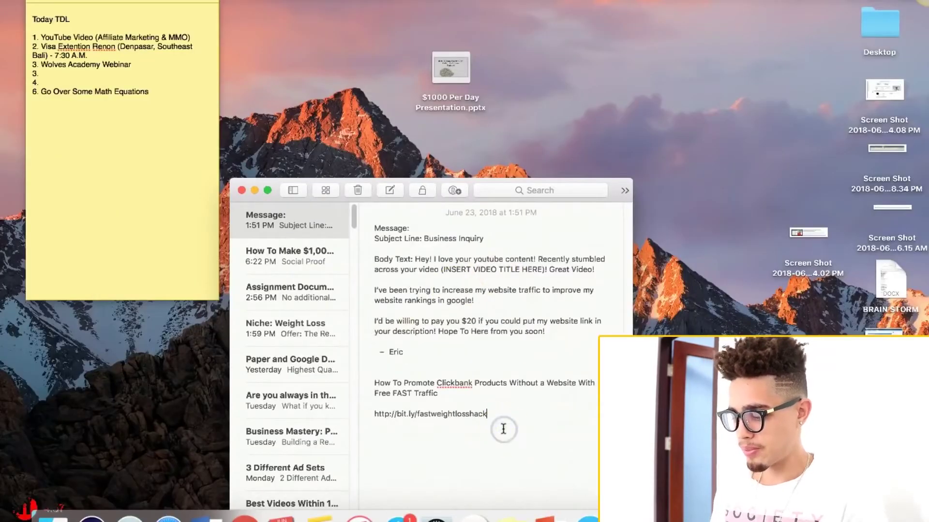
key(Return)
key(Return)
text(How To Lo)
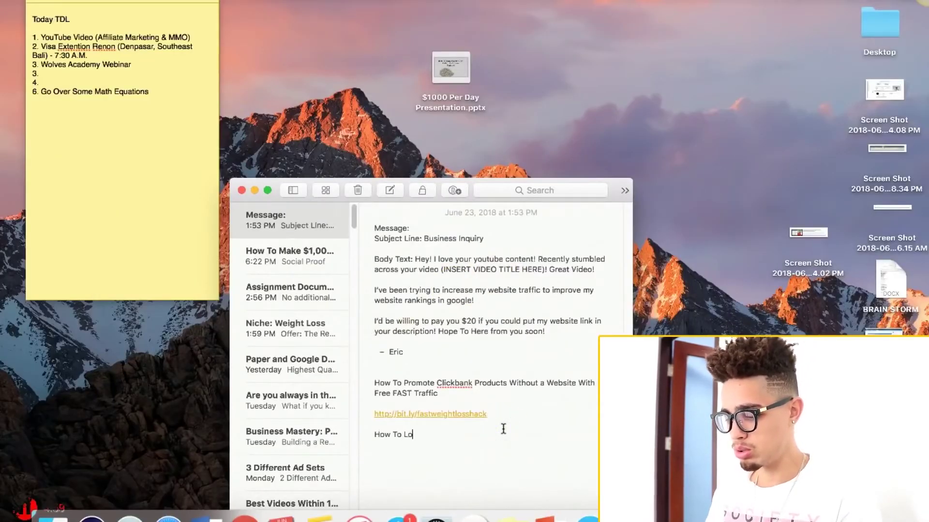
text(se Weight Fas)
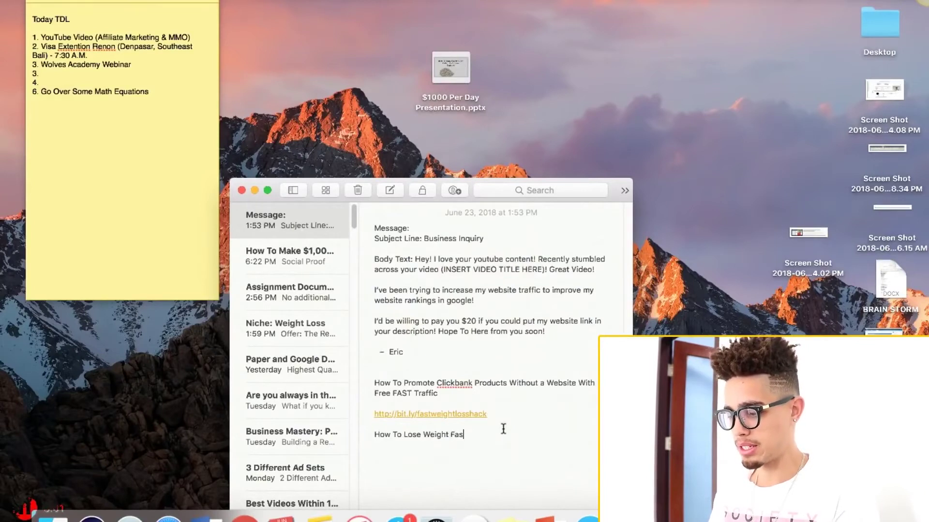
text(t For Teenagers)
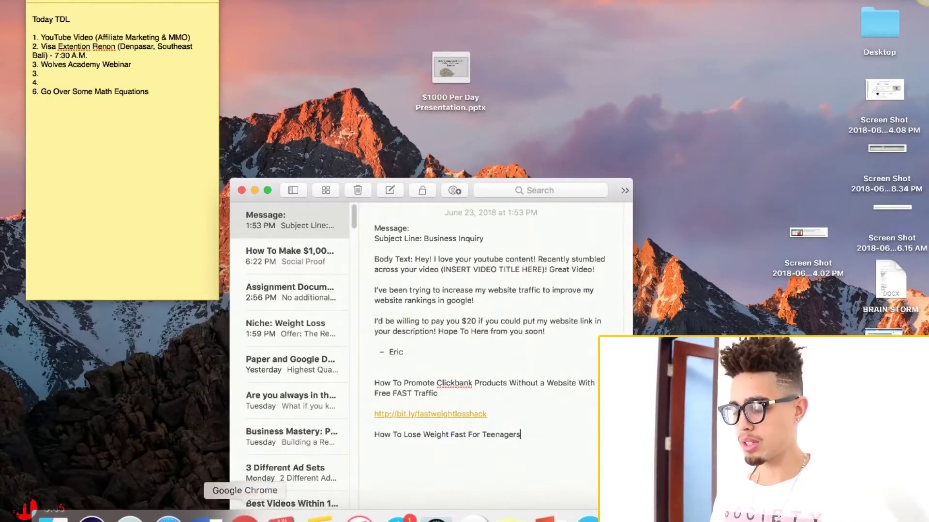
Step: Switch to Chrome, open the channel behind "How To Lose Weight FAST for TEENAGERS ! LAZY FITNESS HACKS", and pause its featured video
click(244, 516)
click(291, 220)
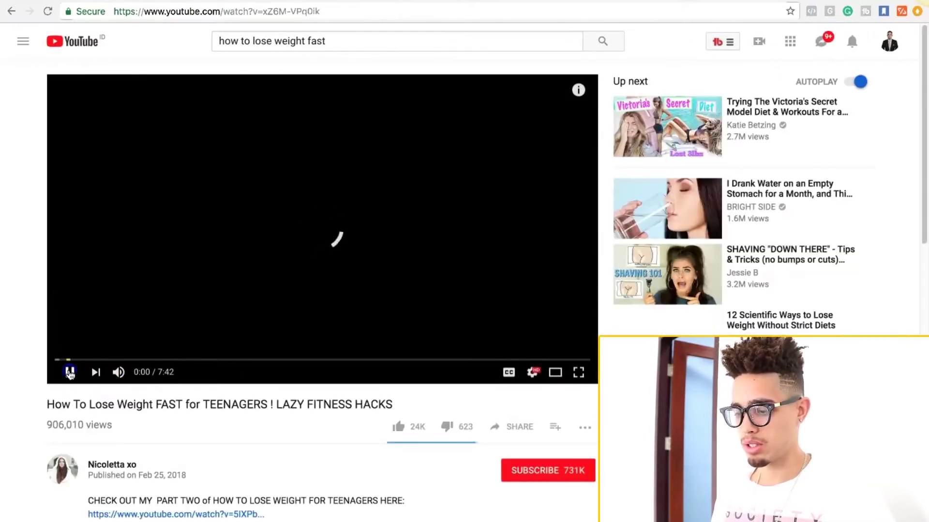
click(111, 467)
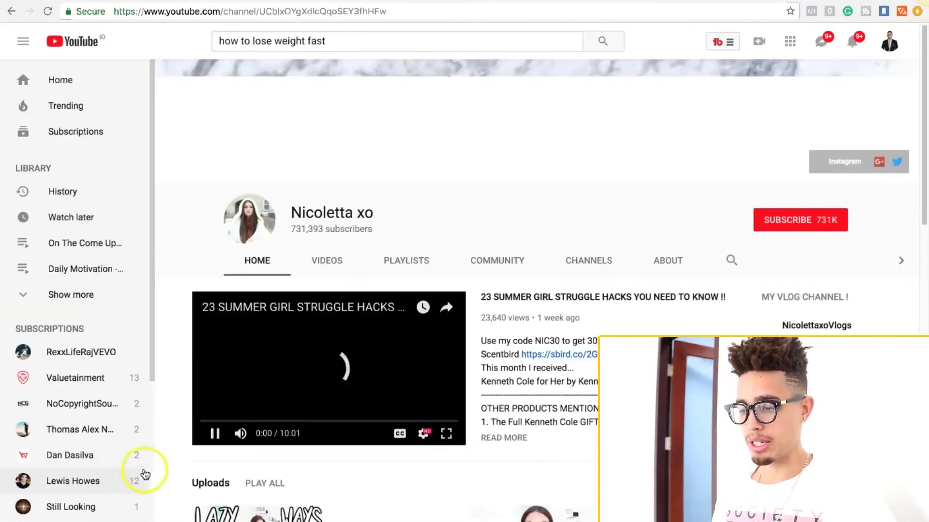
click(215, 434)
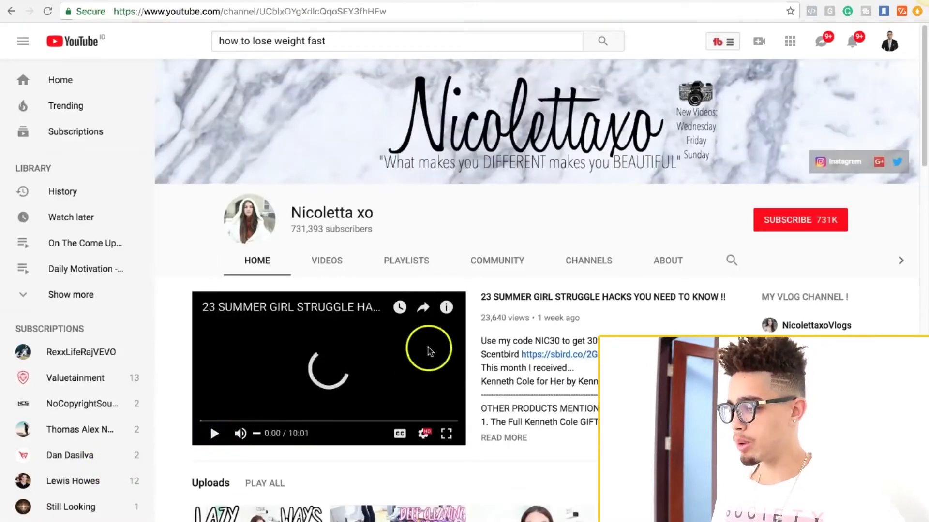
Step: Open the channel's About information and select the business inquiries e-mail address in its description
click(673, 262)
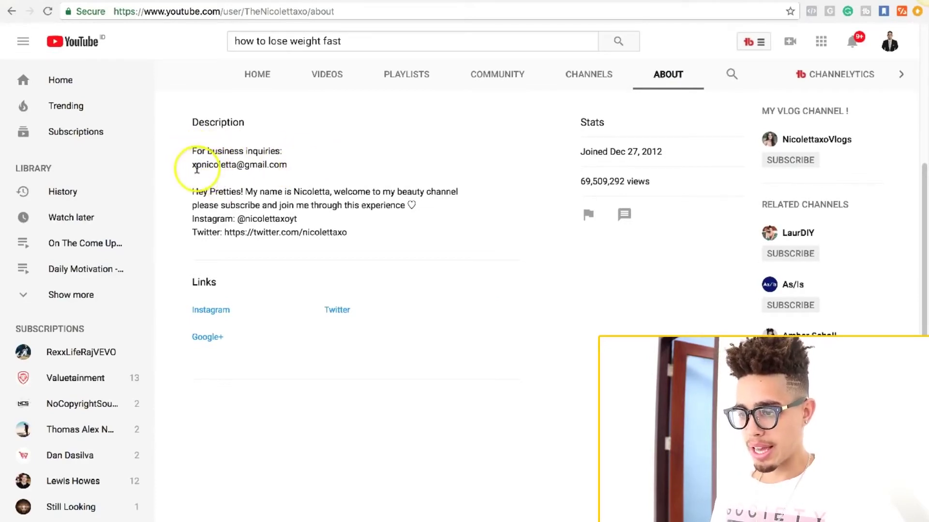
drag(307, 166, 179, 174)
click(296, 166)
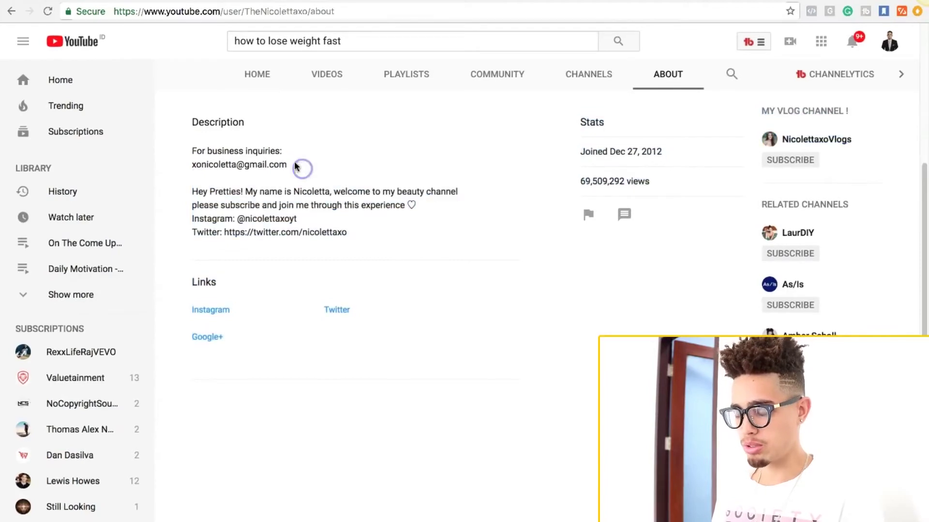
drag(282, 165, 193, 161)
click(193, 165)
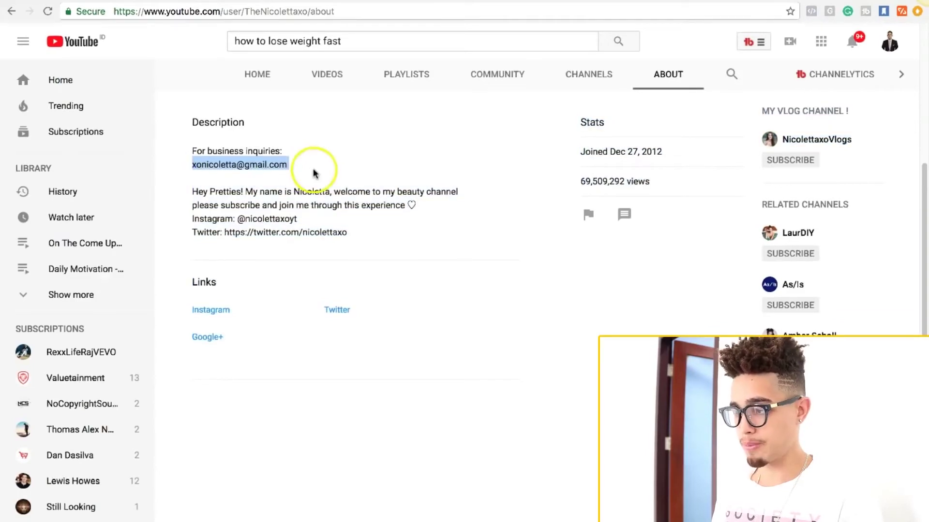
Step: View the Gmail inbox, return to YouTube, and go back from the channel's About page to its home page
click(583, 3)
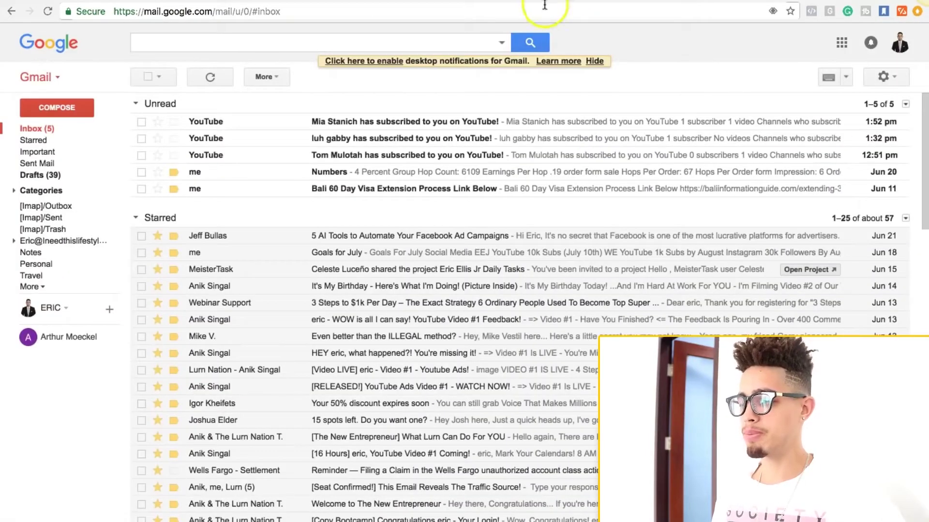
click(132, 2)
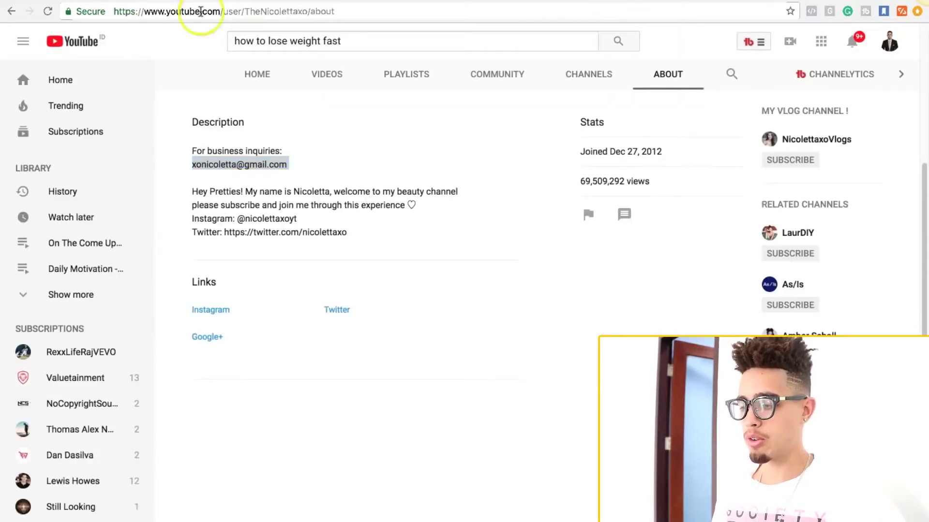
click(9, 12)
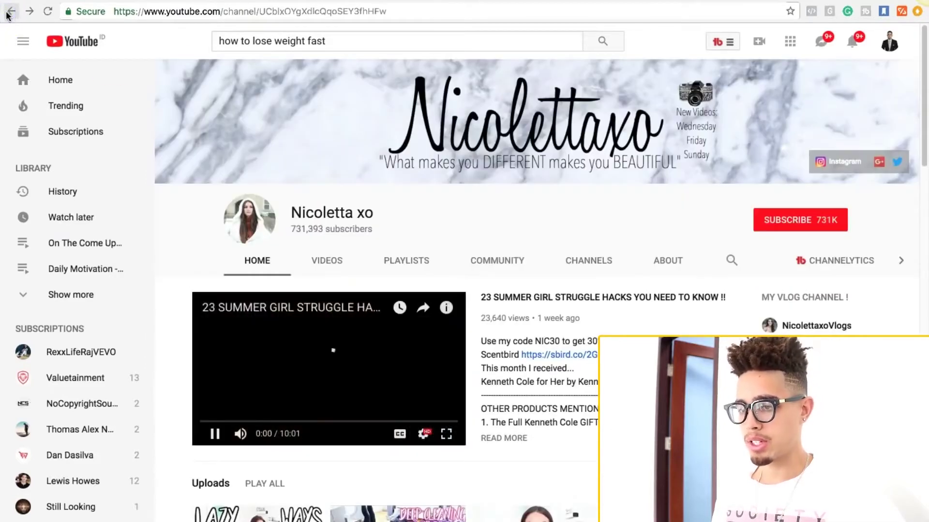
Step: Go back to the YouTube results for "how to lose weight fast" and look through the listed videos
click(8, 13)
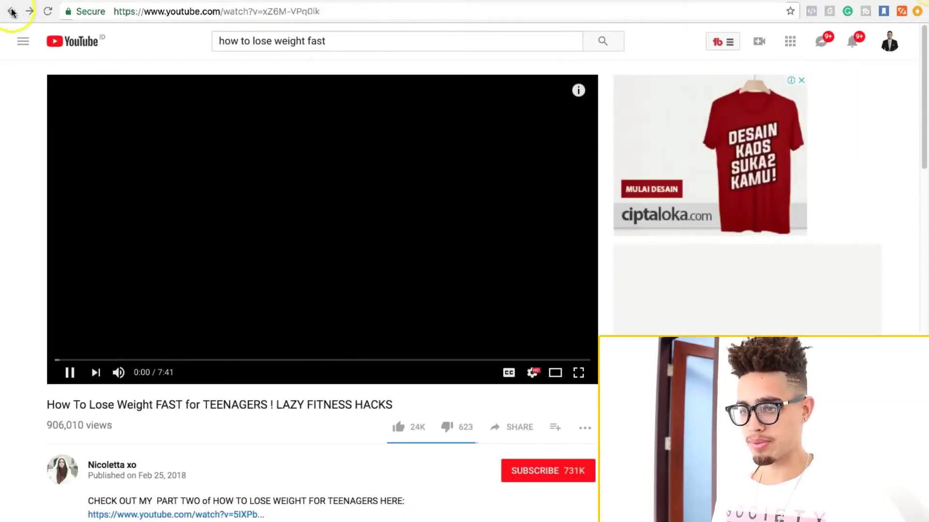
click(10, 11)
scroll(333, 245, down, 4)
scroll(334, 244, down, 20)
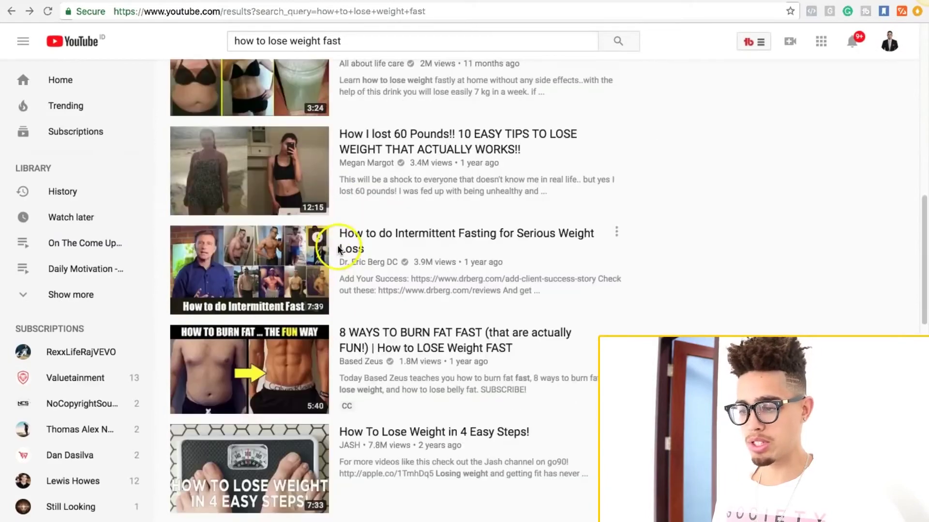
scroll(338, 247, down, 2)
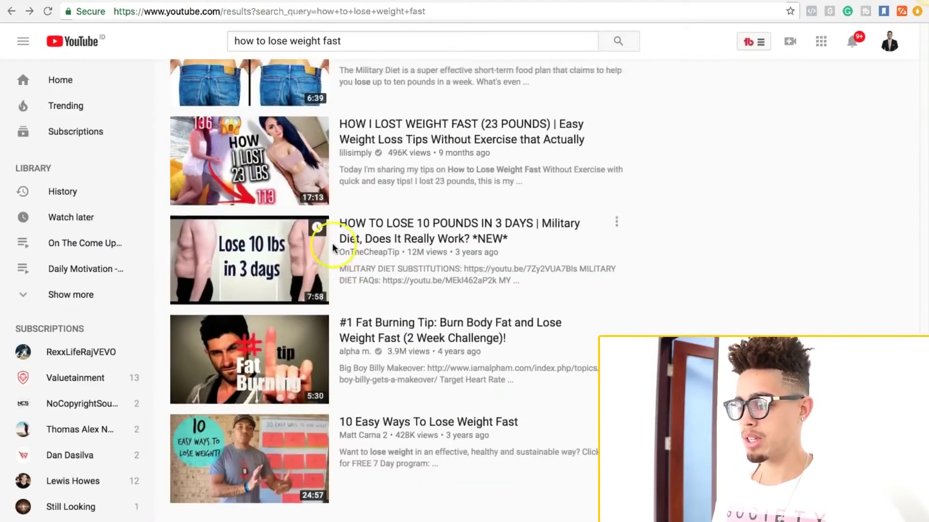
scroll(334, 248, up, 7)
Step: Switch to Gmail, start a new message in the enlarged compose window, and paste the creator's business e-mail address as recipient
click(315, 1)
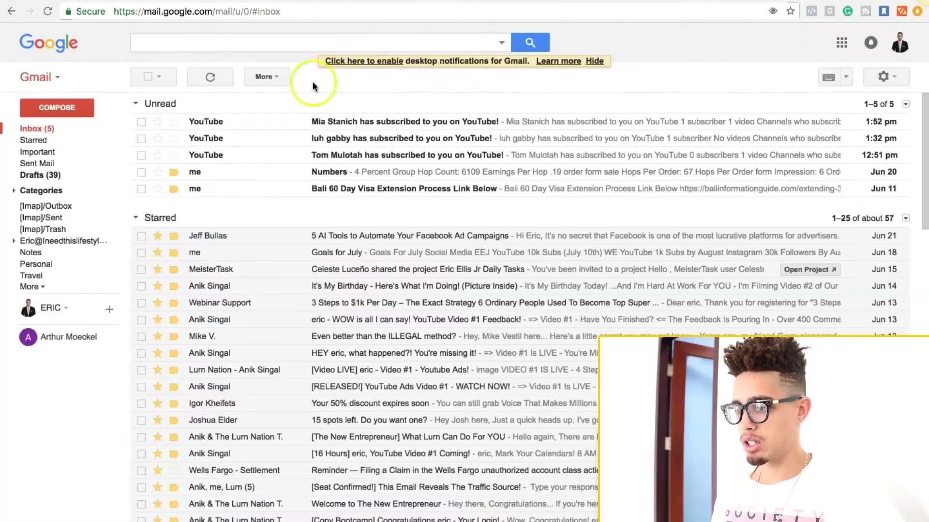
click(57, 109)
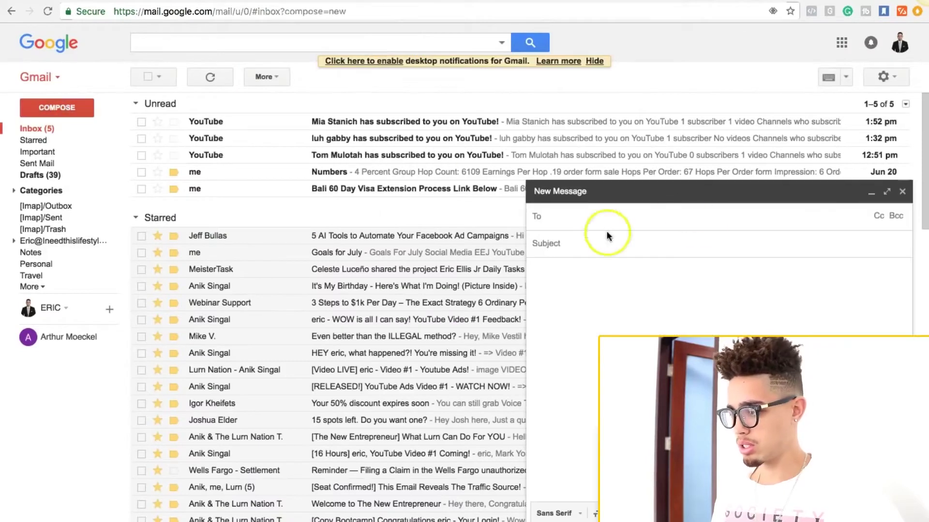
click(887, 192)
click(204, 85)
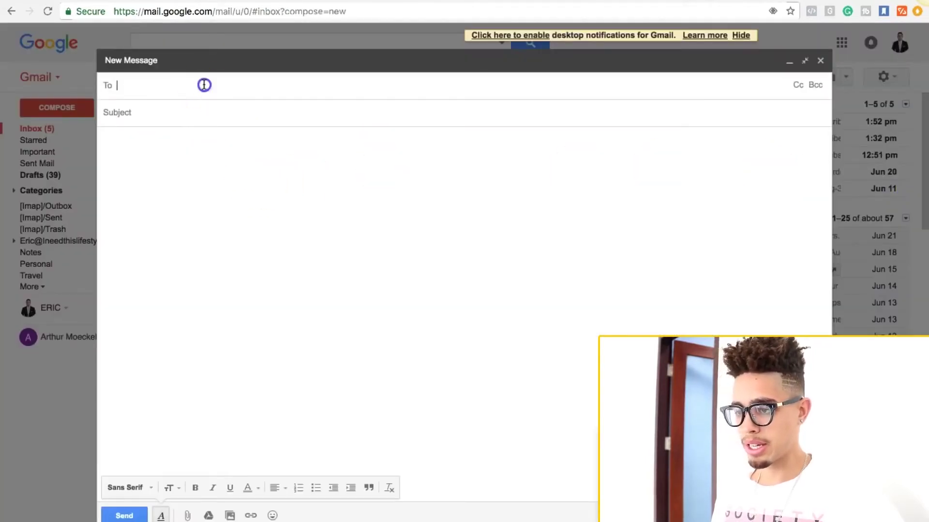
key(super+v)
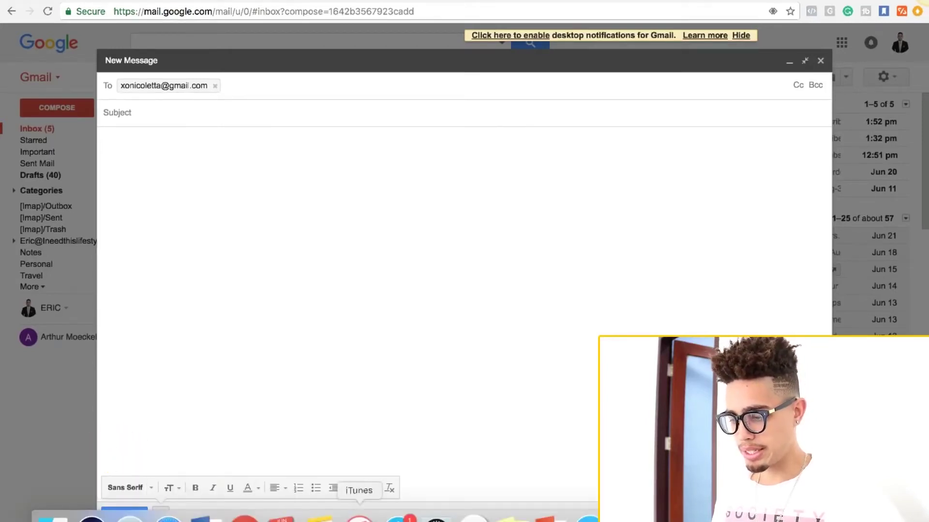
Step: Copy the message template from Notes into the e-mail body and set the subject to "Business Inquiry"
key(ctrl+Left)
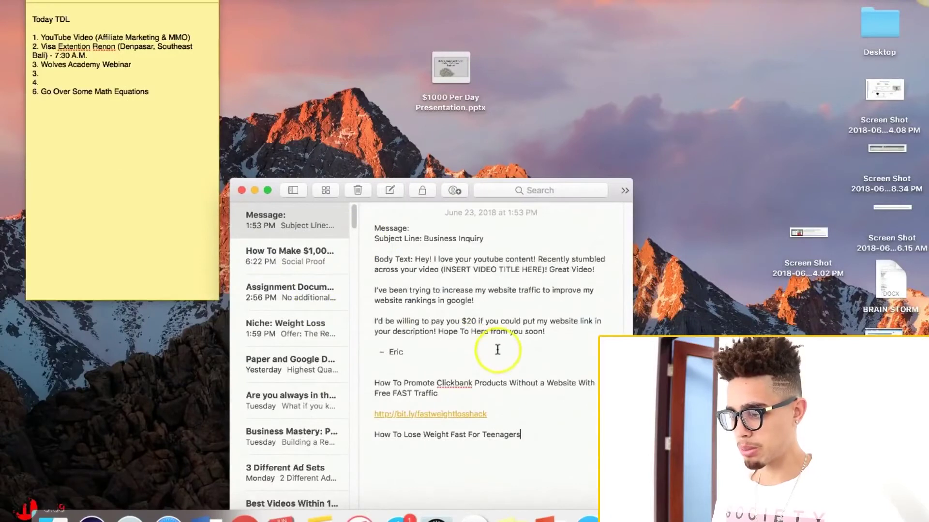
drag(427, 351, 359, 264)
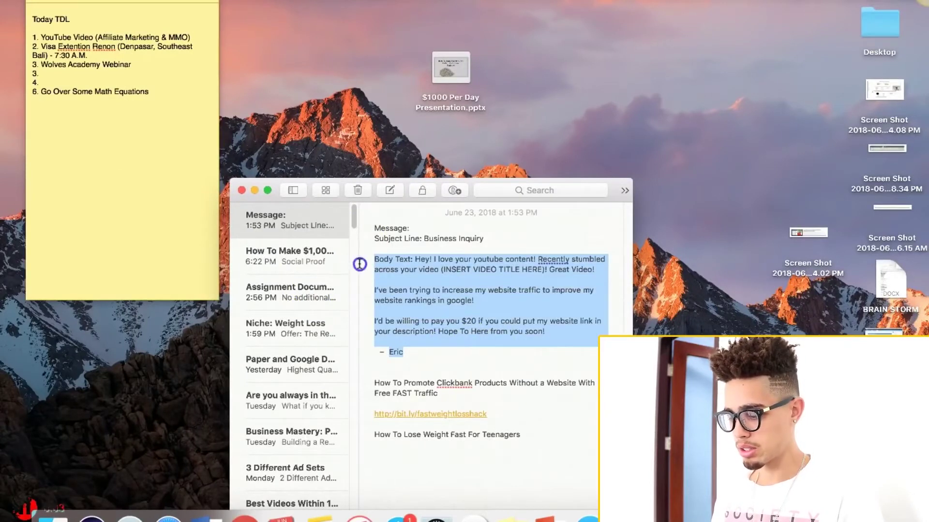
click(243, 515)
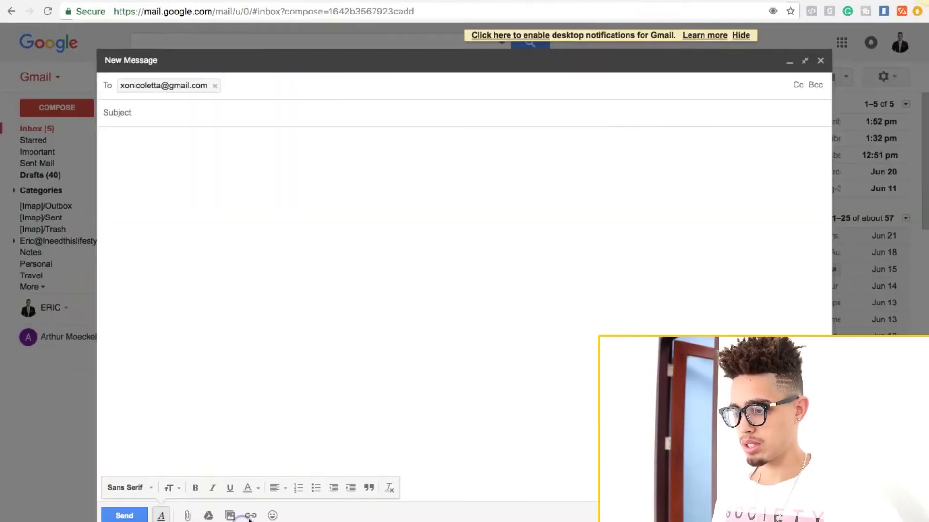
click(218, 208)
text(Body Text: Hey! I love your youtube content! Recently stumbled across your video (INSERT VIDEO TITLE HERE)! Great Video! I've been trying to increase my website traffic to improve my website rankings in google! I'd be willing to pay you $20 if you could put my website link in your description! Hope To Here from you soon!  • Eric)
click(169, 114)
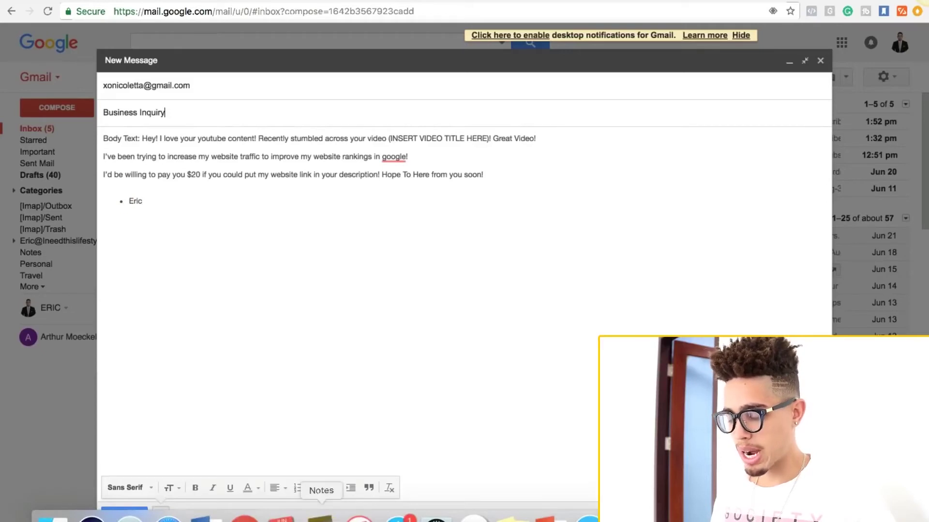
Step: Switch to Notes, change the video title line to "How To Lose weight Fast For Teenagers", and copy it
click(320, 490)
click(450, 391)
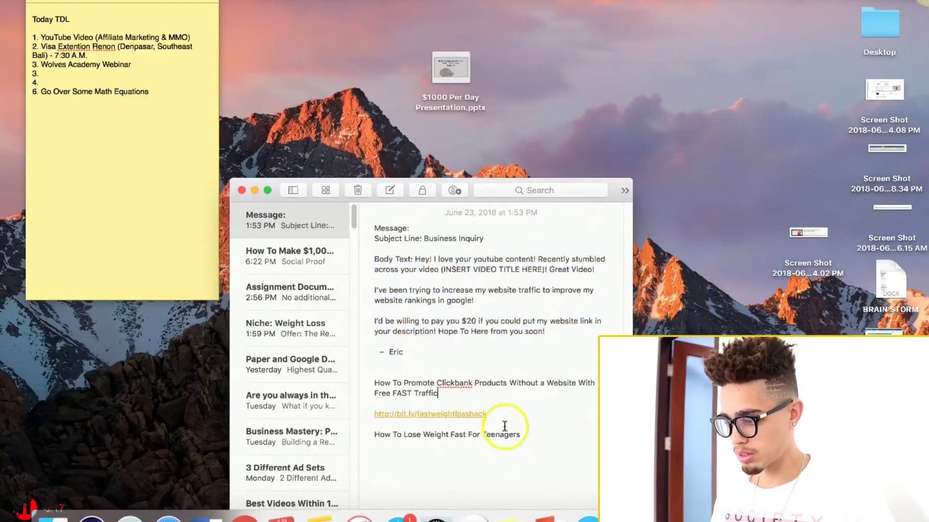
drag(521, 434, 367, 435)
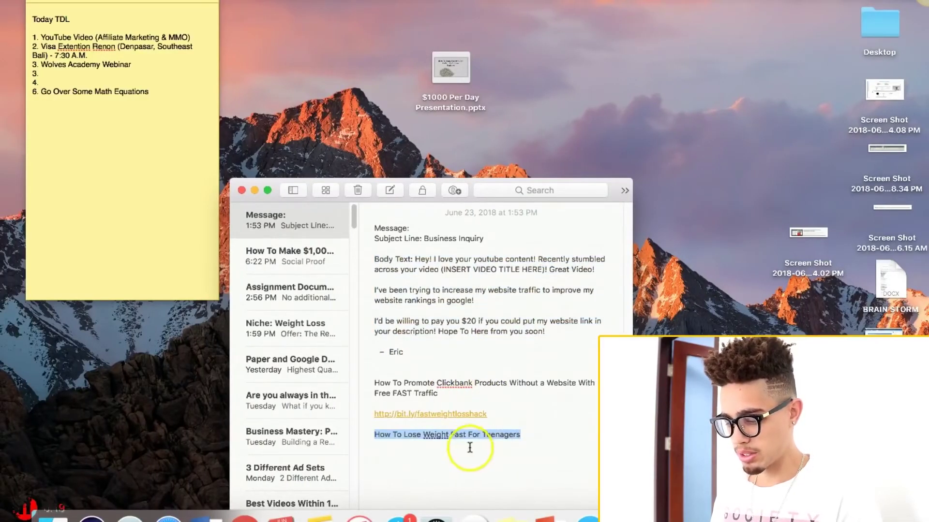
right_click(427, 435)
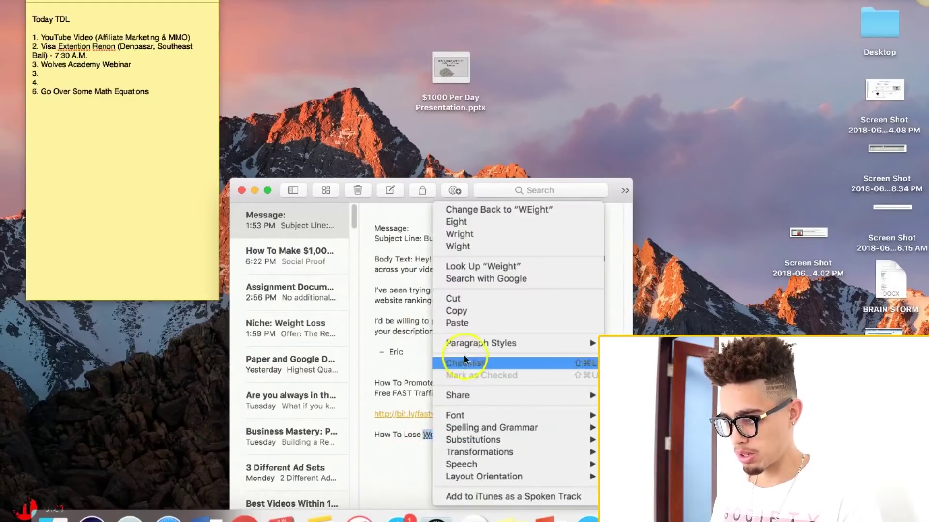
click(398, 430)
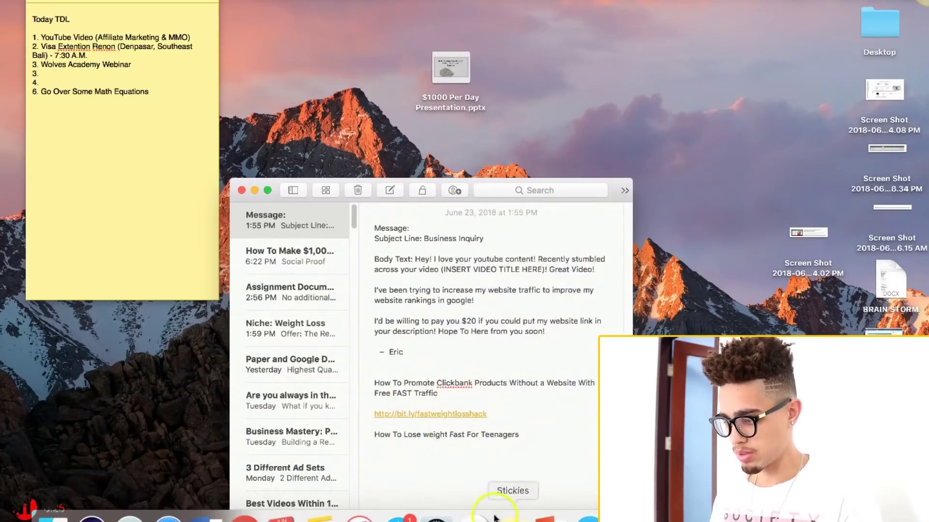
drag(530, 435, 355, 436)
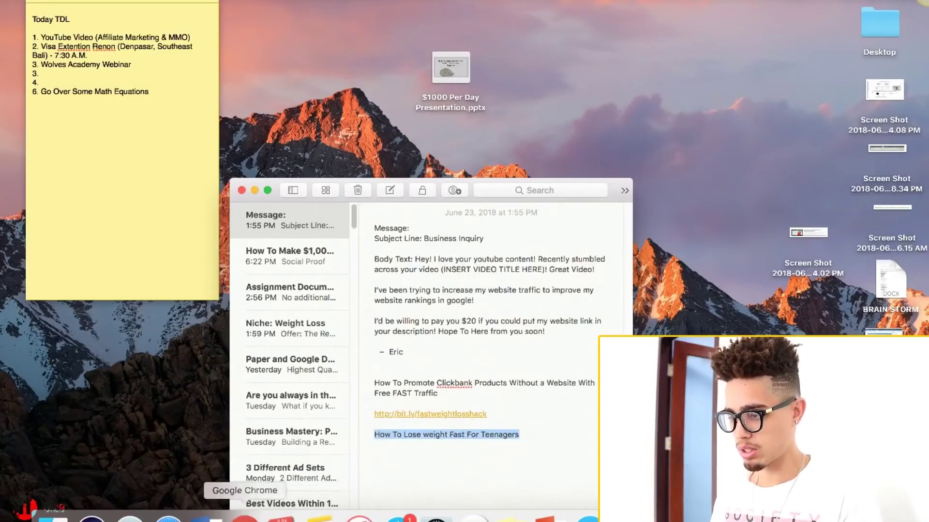
Step: Switch to Chrome and replace the "(INSERT VIDEO TITLE HERE)" placeholder in the e-mail with "How To Lose weight Fast For Teenagers"
click(245, 516)
click(165, 112)
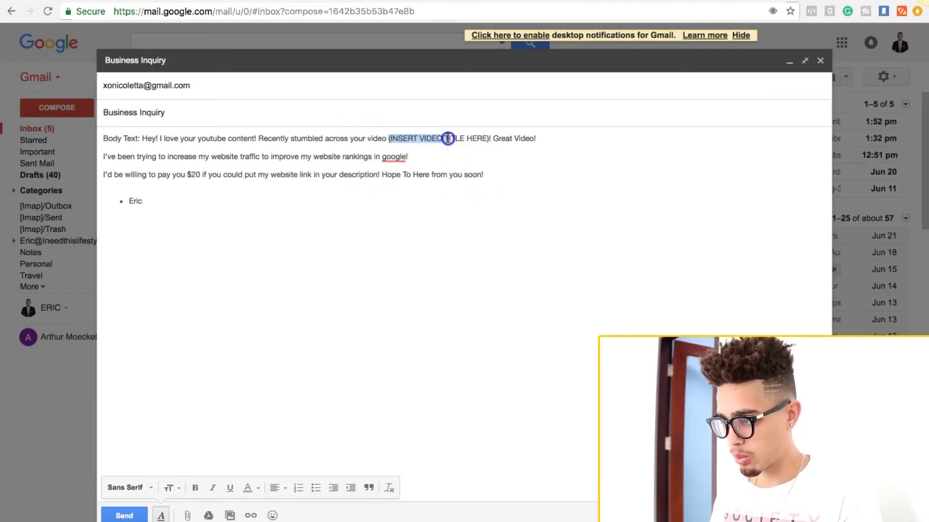
drag(447, 139, 487, 141)
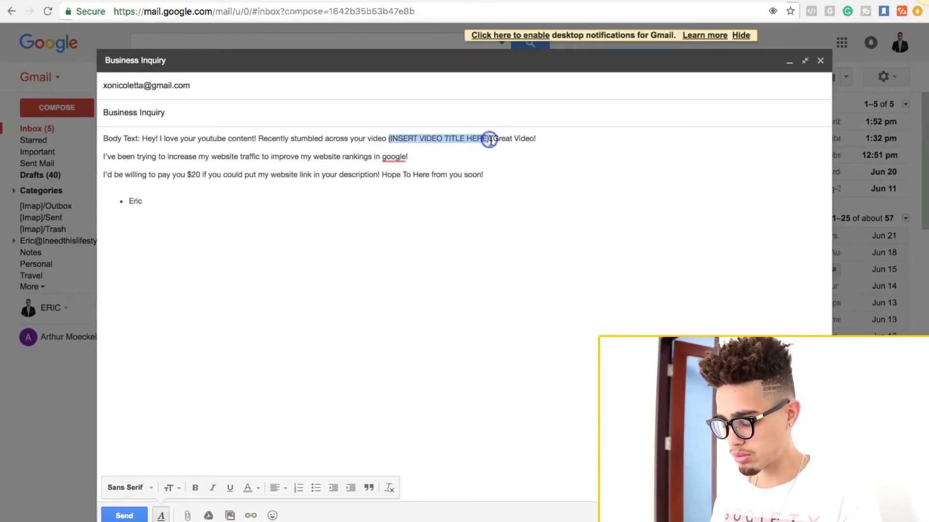
key(super+v)
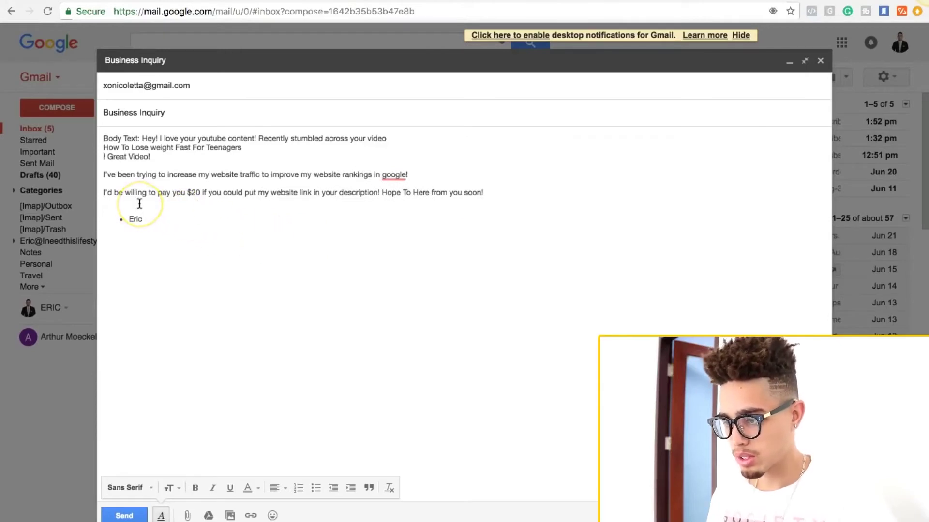
key(BackSpace)
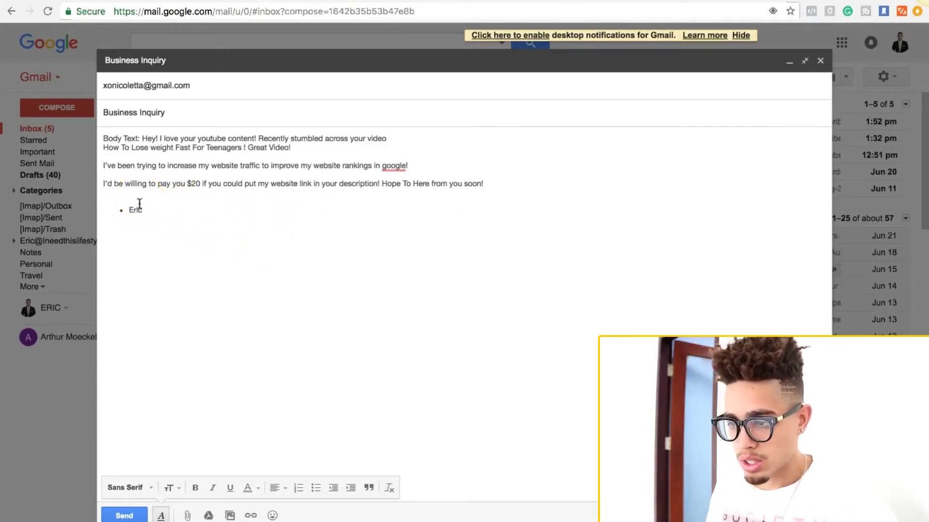
Step: Remove the "Body Text:" label, put "Hey!" in its own paragraph, and join the video title to its sentence
click(144, 139)
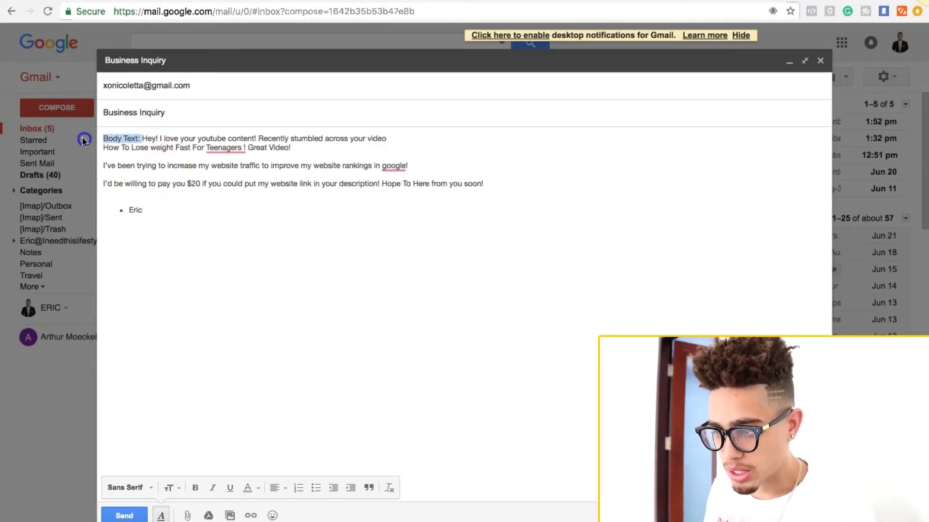
key(Return)
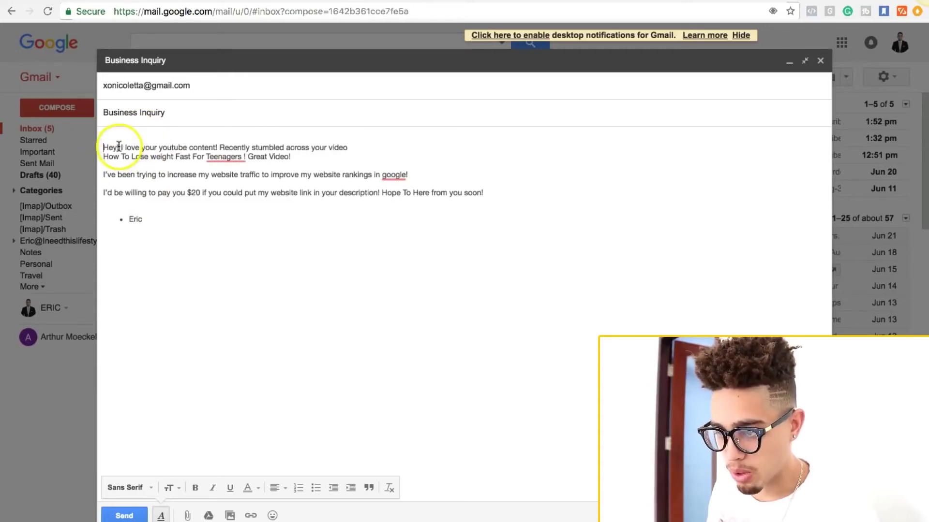
key(Return)
key(Return)
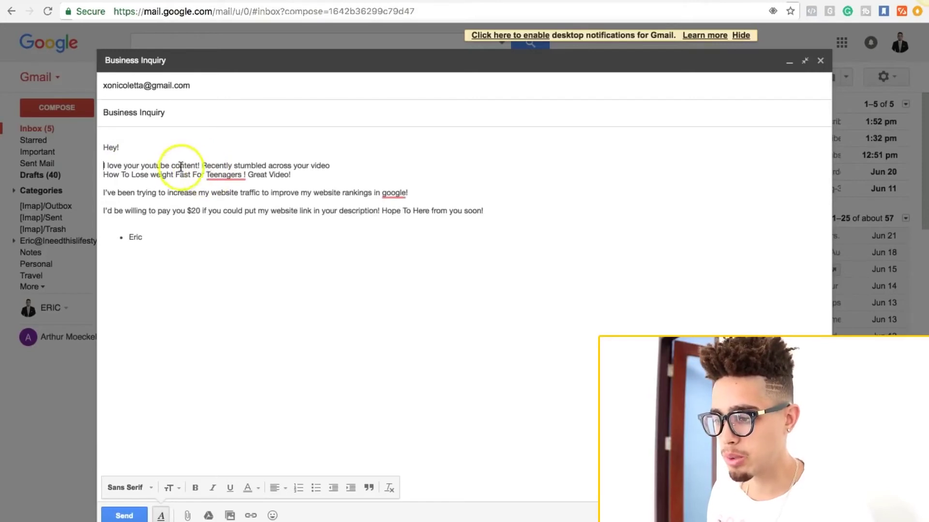
click(105, 176)
key(BackSpace)
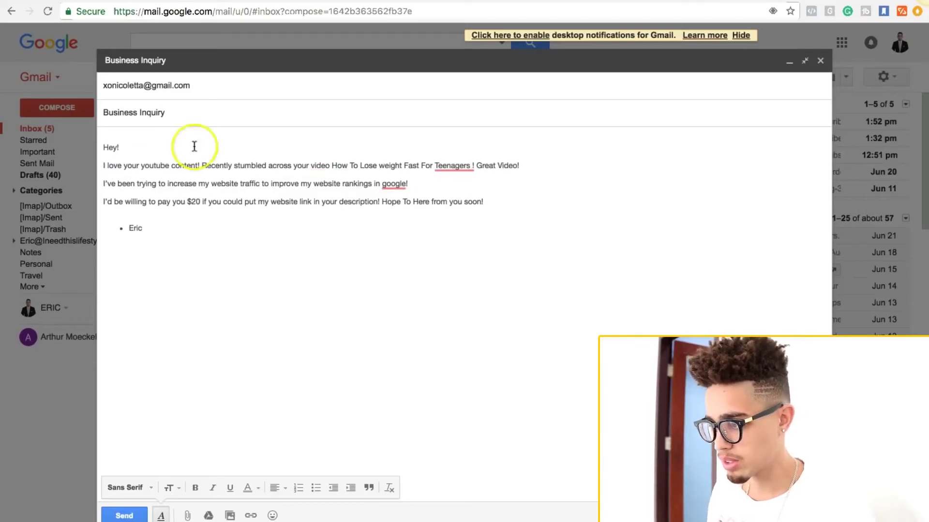
Step: Accept the Grammarly corrections "Teenagers!" and "Google" in the message body and send the e-mail
mouse_move(456, 170)
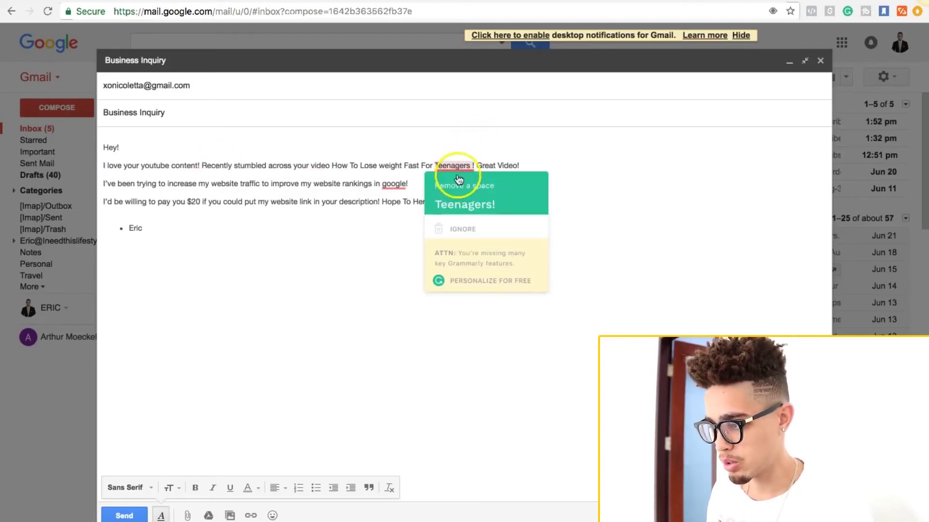
click(457, 202)
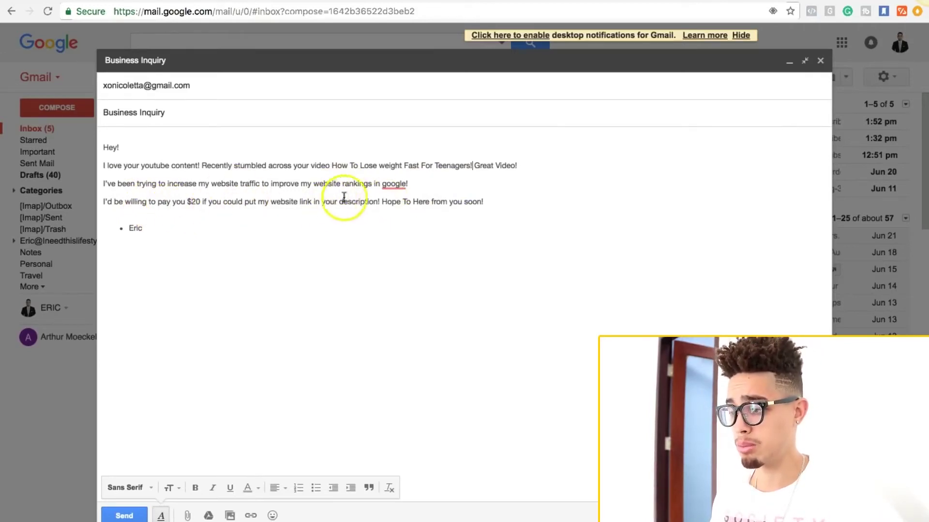
mouse_move(392, 188)
click(395, 227)
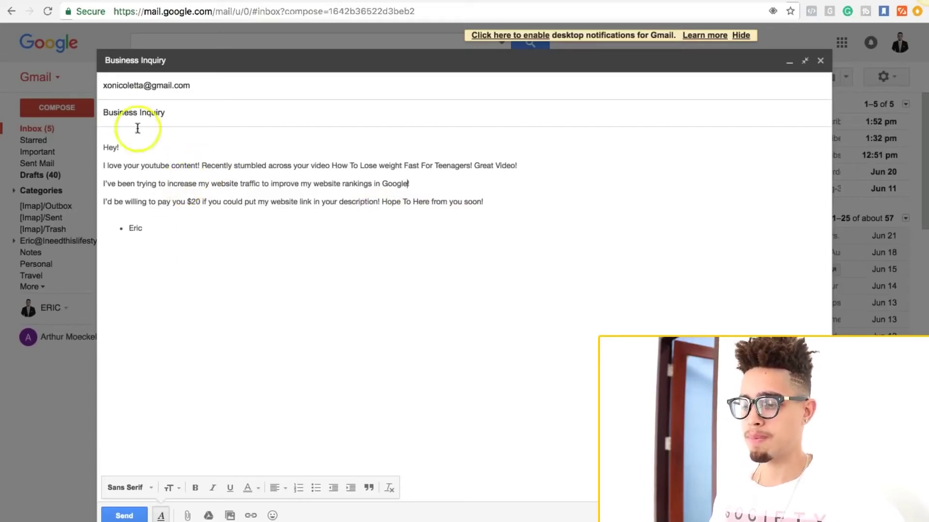
click(125, 516)
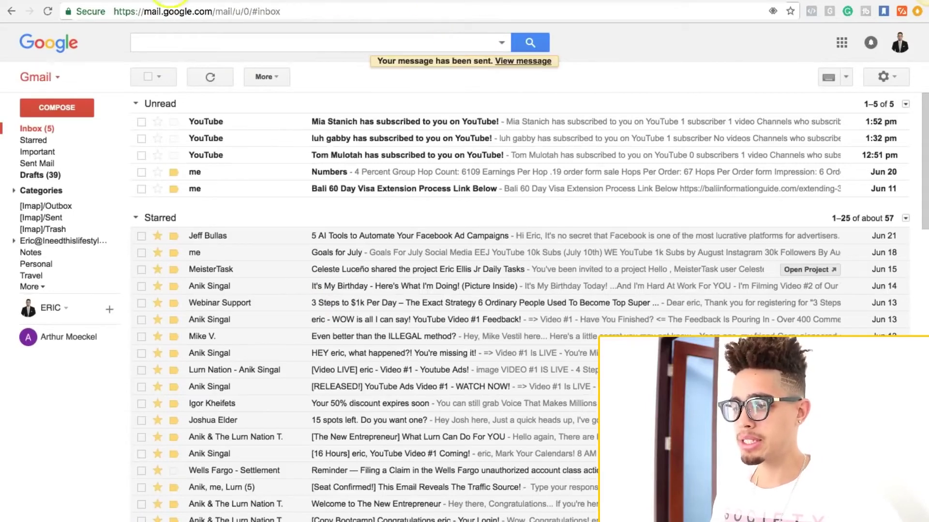
Step: Return to YouTube, review more weight-loss videos in the results, and view the bit.ly/fastweightlosshack link in Bitly
click(171, 2)
scroll(329, 295, down, 8)
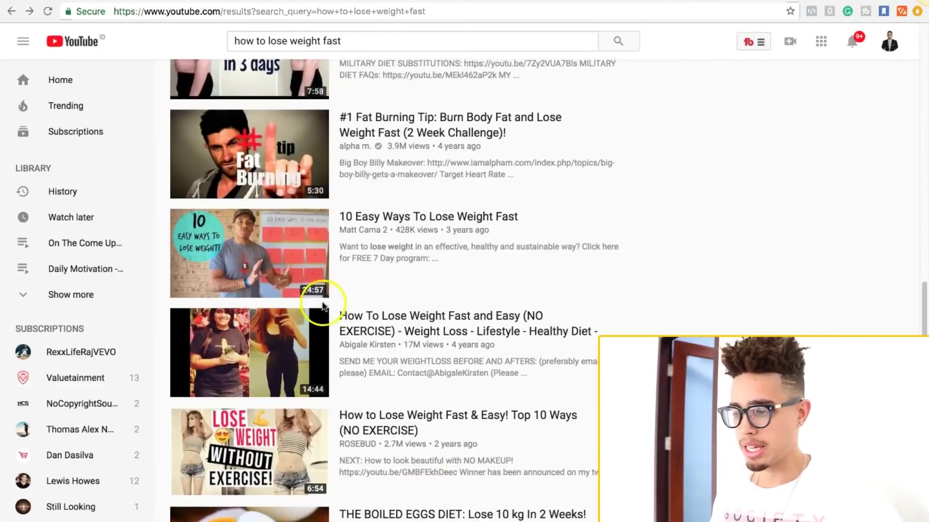
scroll(323, 306, up, 5)
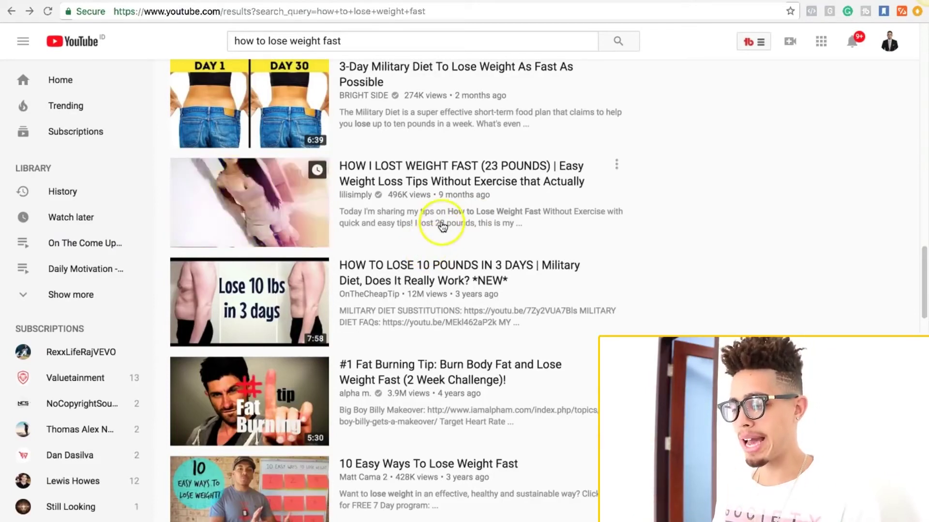
mouse_move(508, 518)
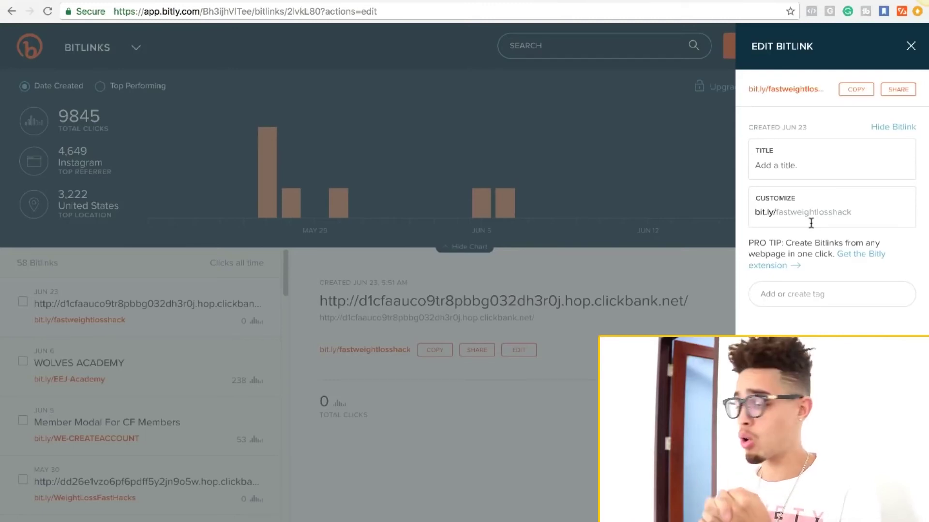
click(810, 204)
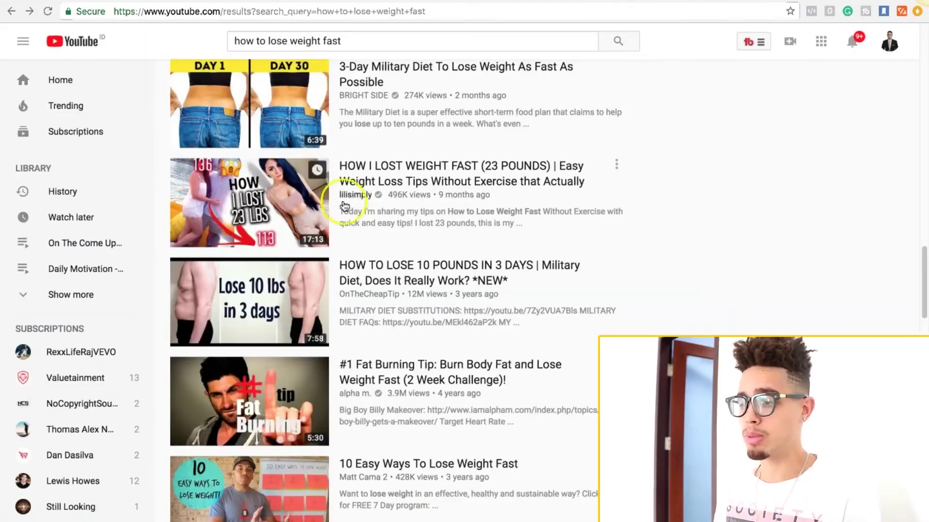
scroll(344, 199, down, 10)
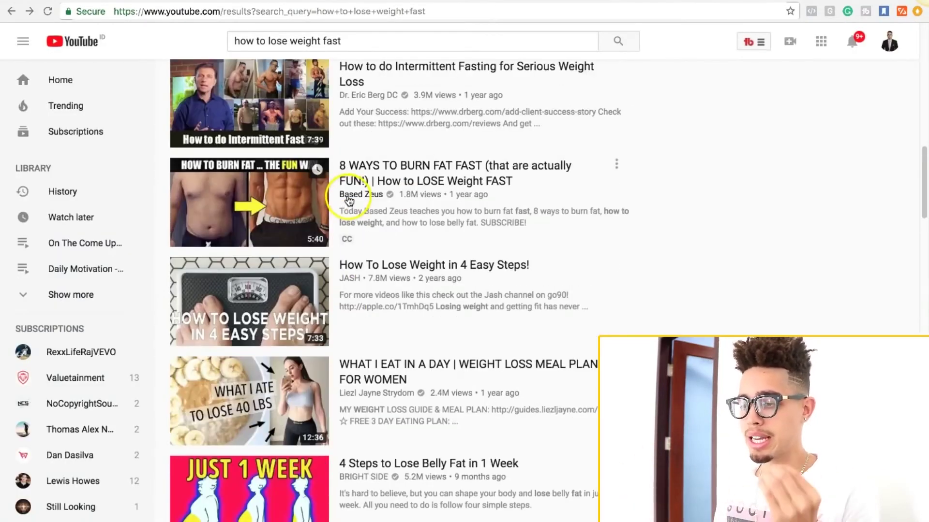
scroll(348, 199, up, 10)
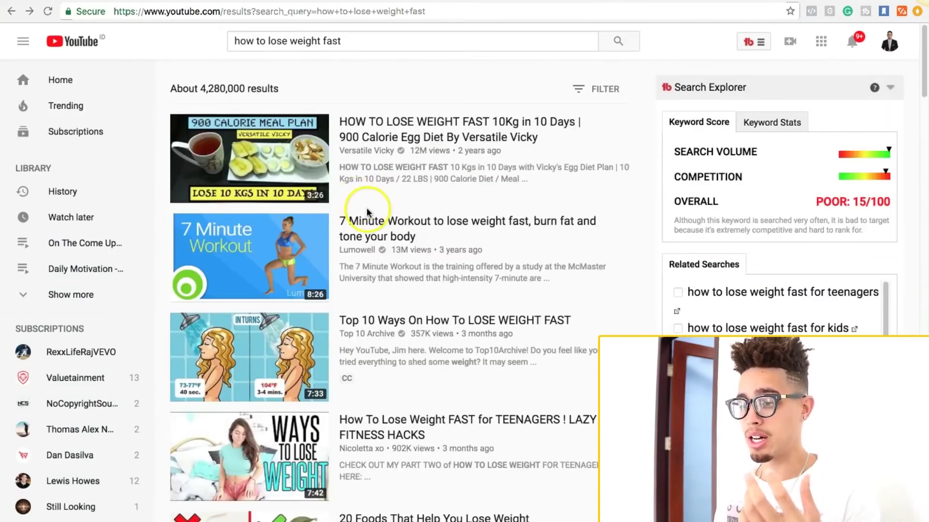